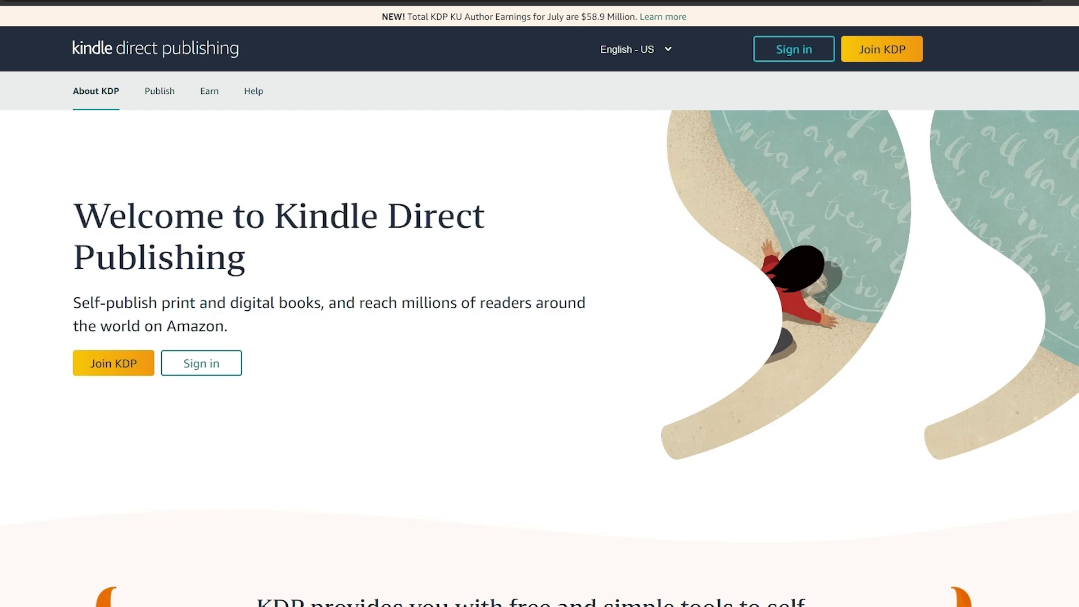
Fill in the Create account form with the holder's name and password, and confirm the security puzzle.
scroll(368, 411, down, 6)
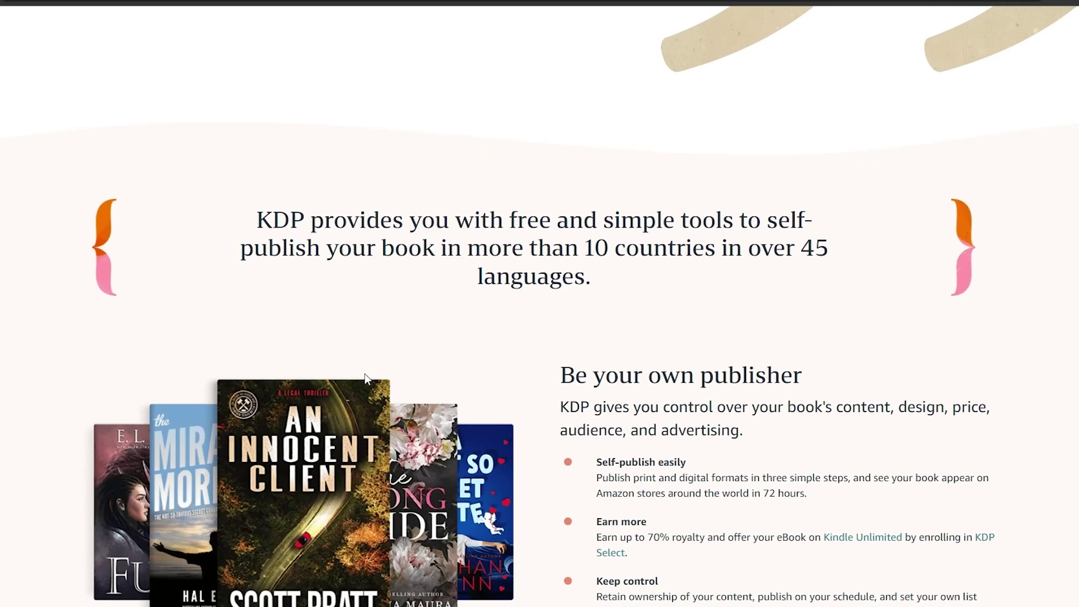
scroll(365, 380, up, 6)
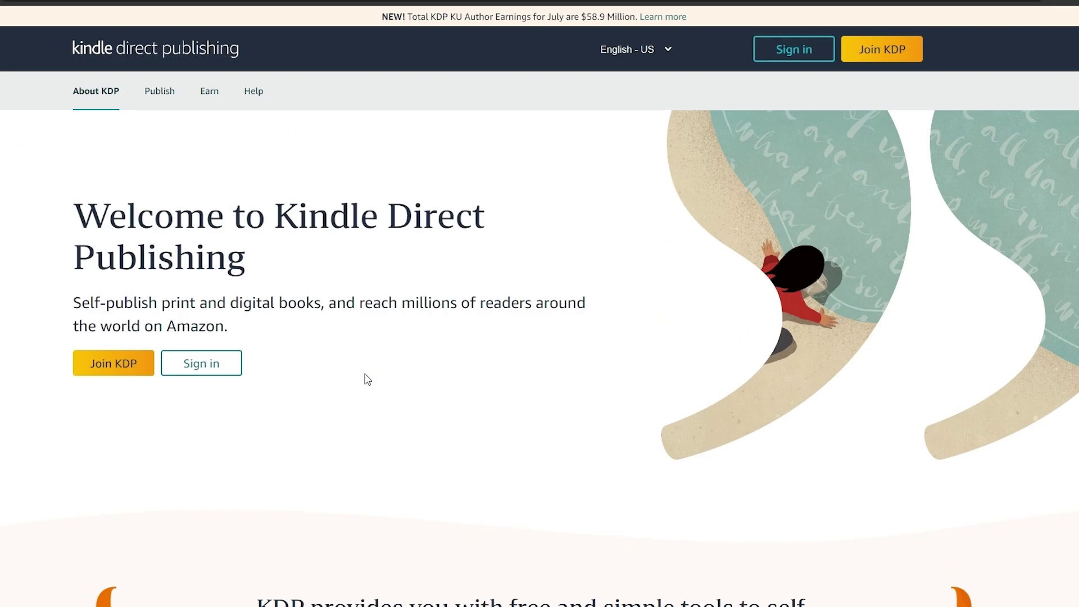
click(868, 50)
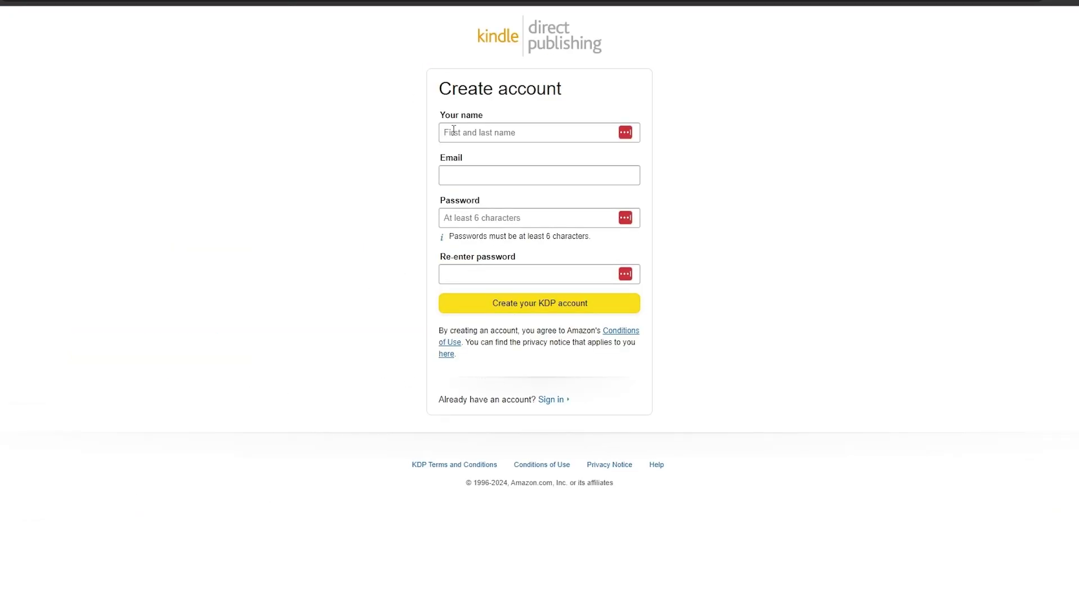
click(454, 129)
drag(446, 116, 472, 120)
drag(476, 257, 518, 257)
click(536, 262)
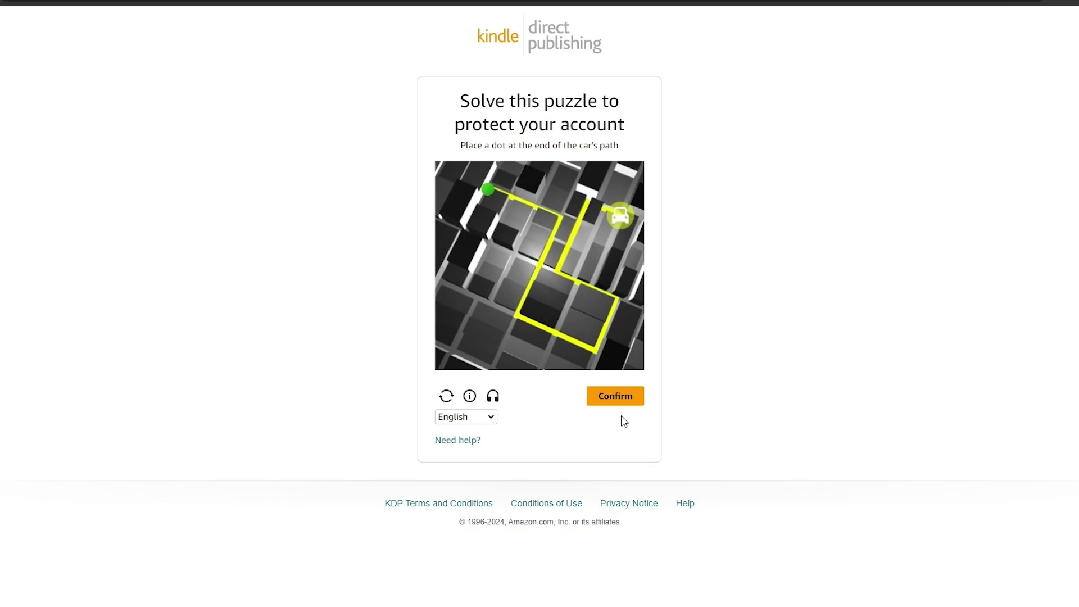
click(622, 400)
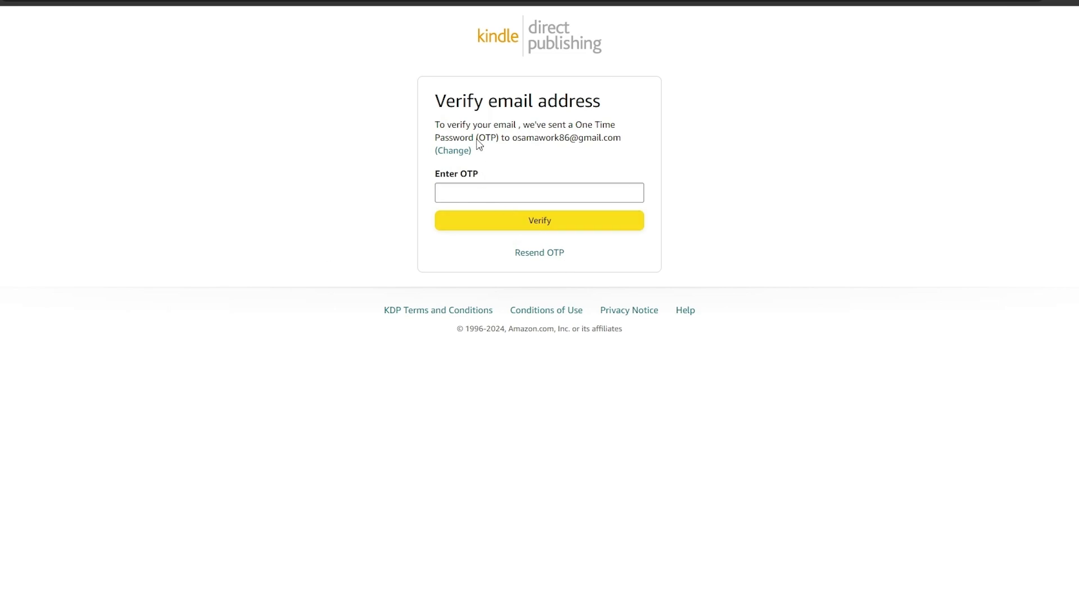
Verify the e-mail address by pasting in the emailed verification code.
drag(452, 107, 595, 100)
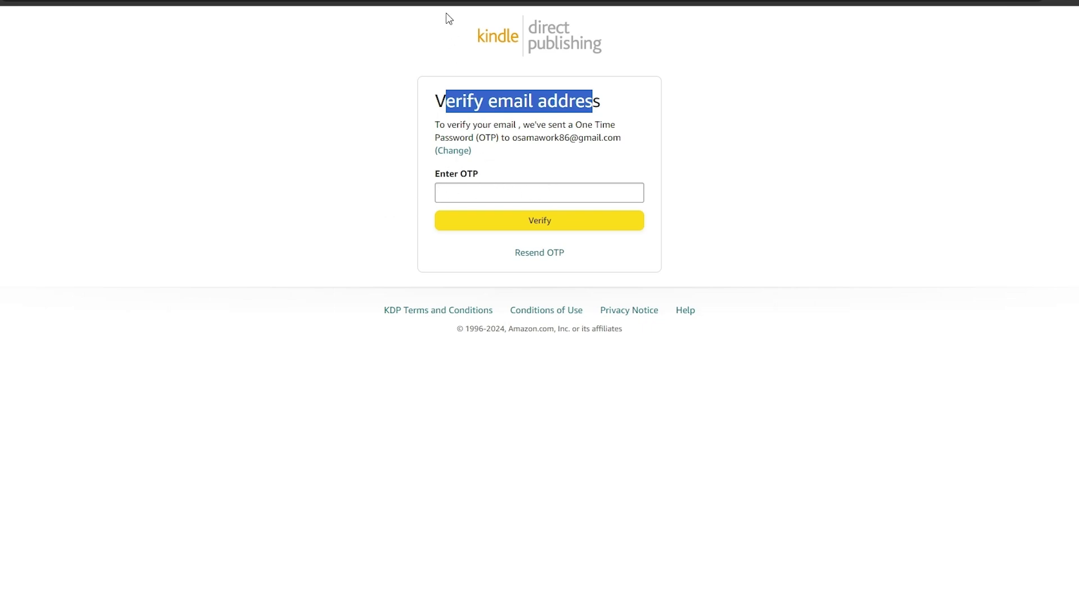
click(624, 192)
key(ctrl+v)
click(579, 224)
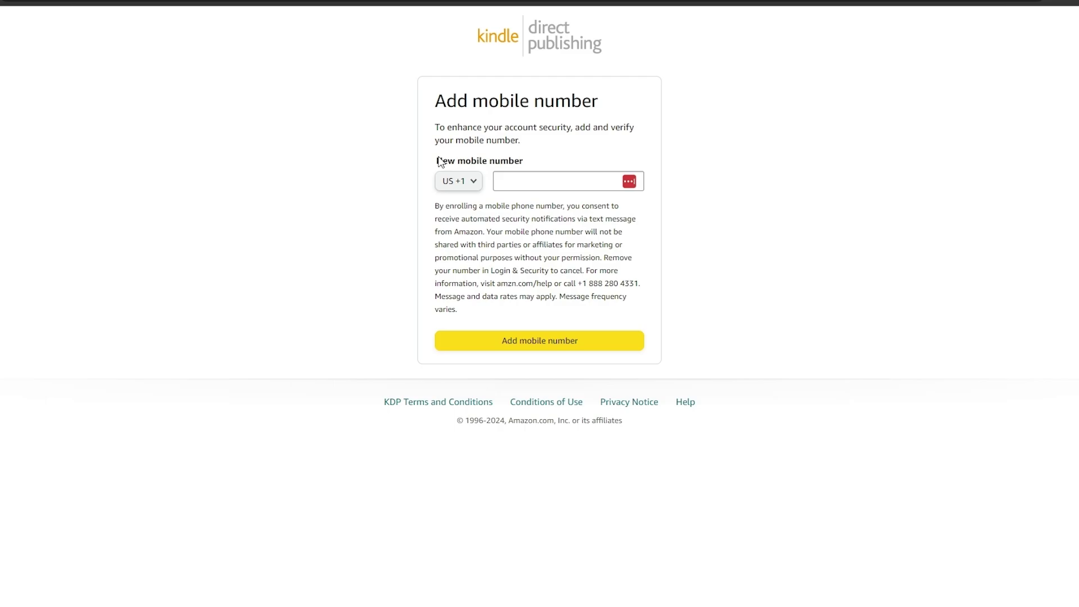
Keep United States +1 as the mobile number's country code.
drag(438, 162, 530, 163)
click(529, 163)
click(478, 182)
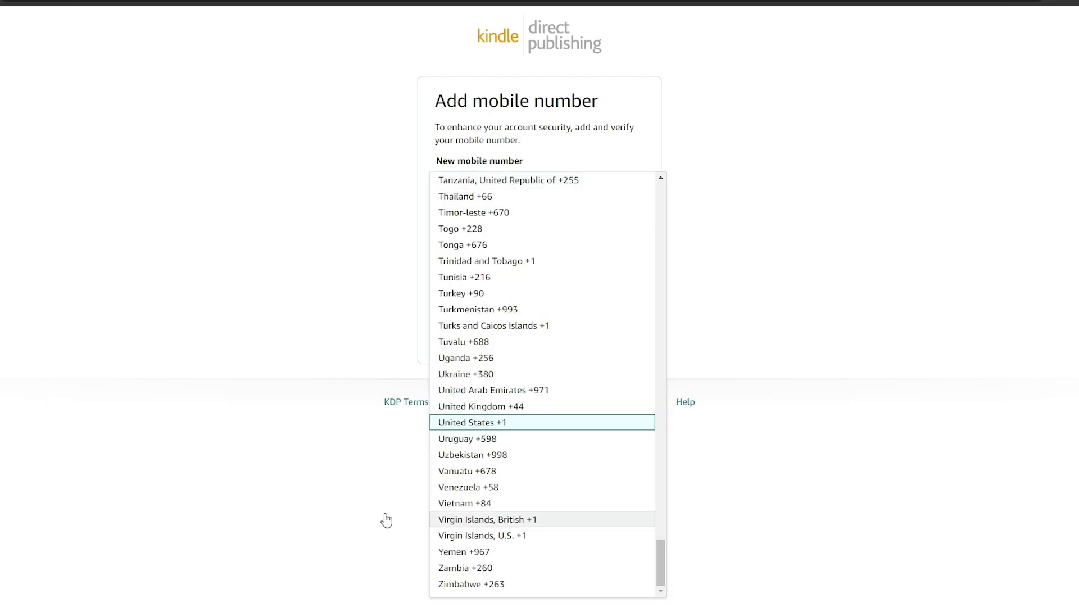
click(827, 326)
click(753, 135)
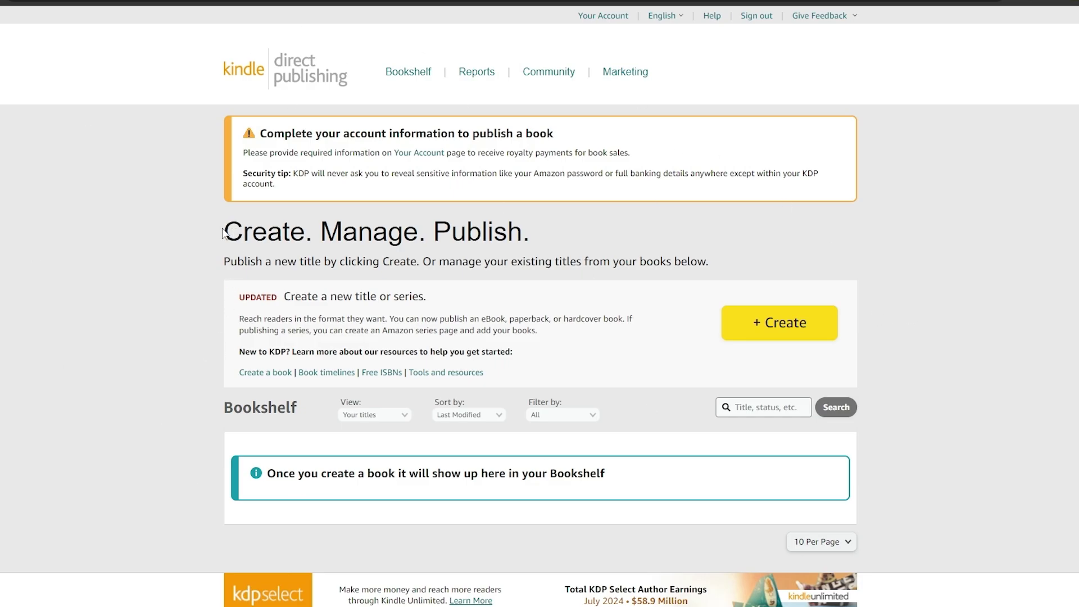
drag(223, 233, 561, 233)
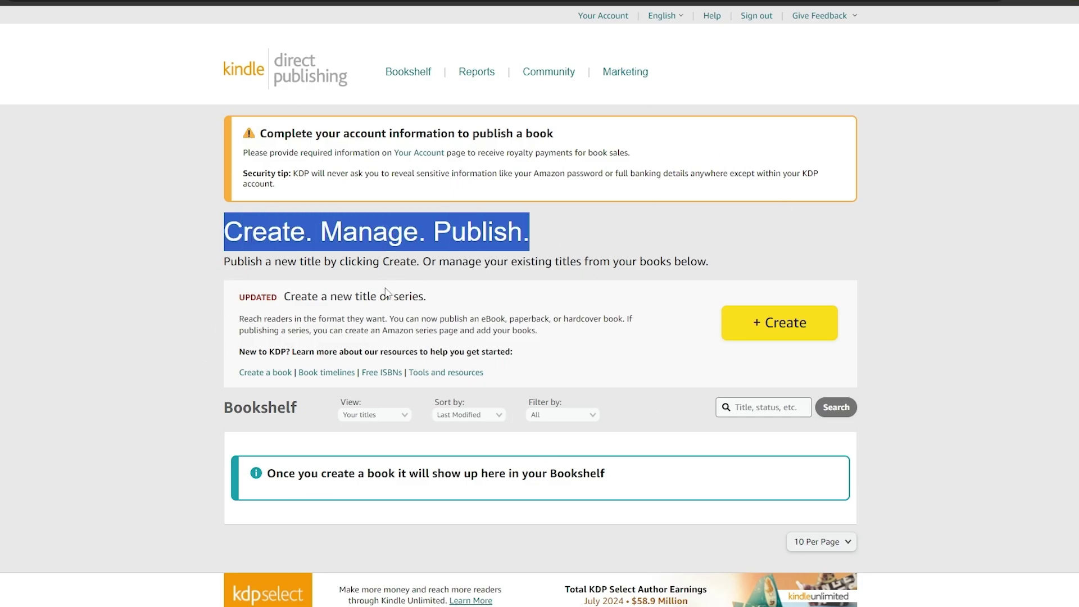
drag(285, 298, 437, 304)
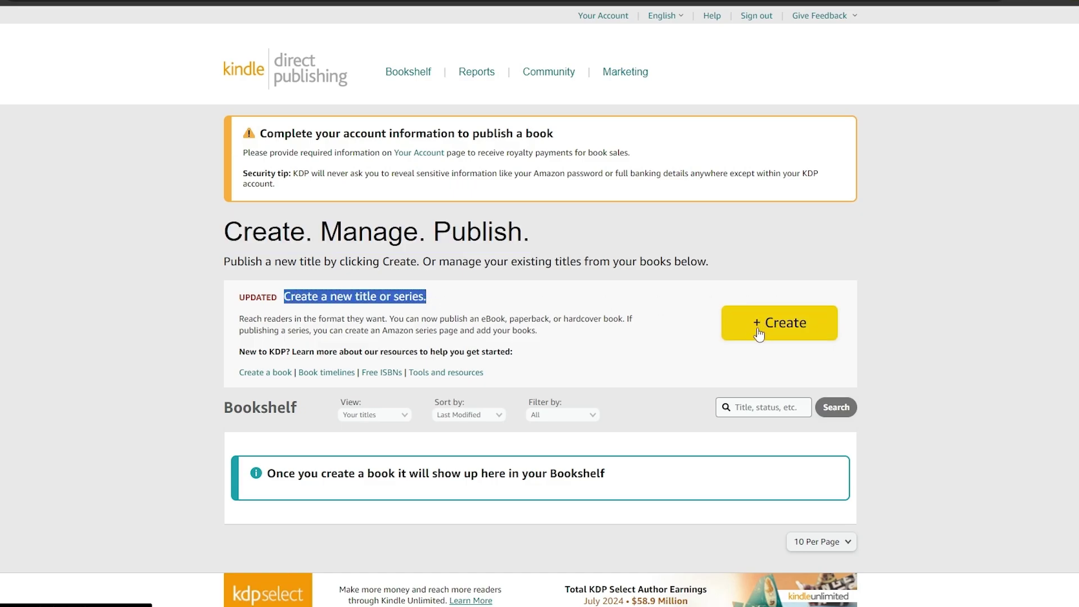
drag(224, 407, 288, 410)
drag(267, 473, 609, 476)
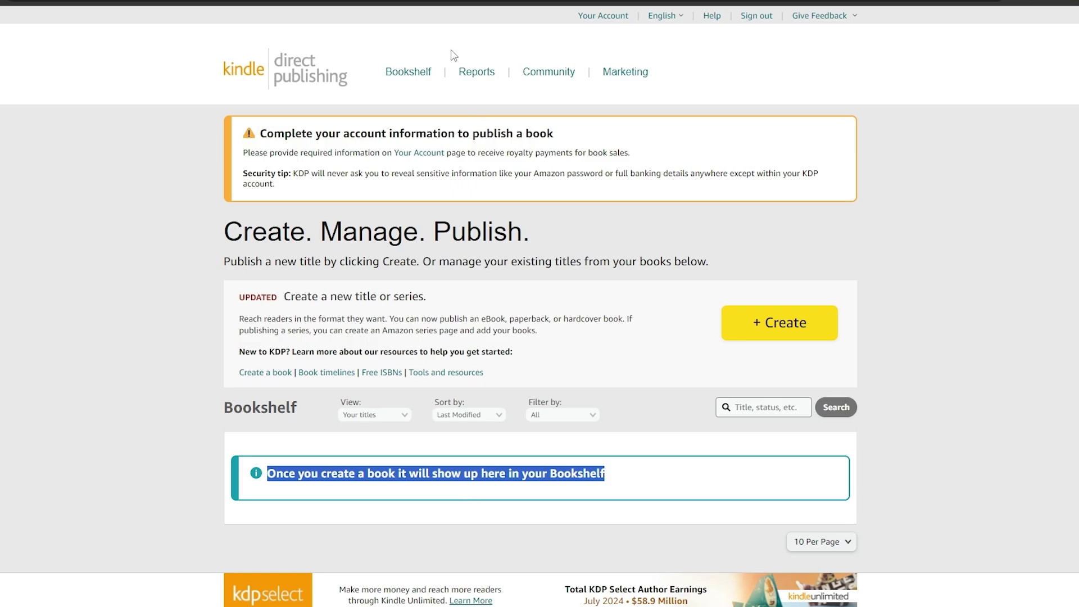
click(410, 78)
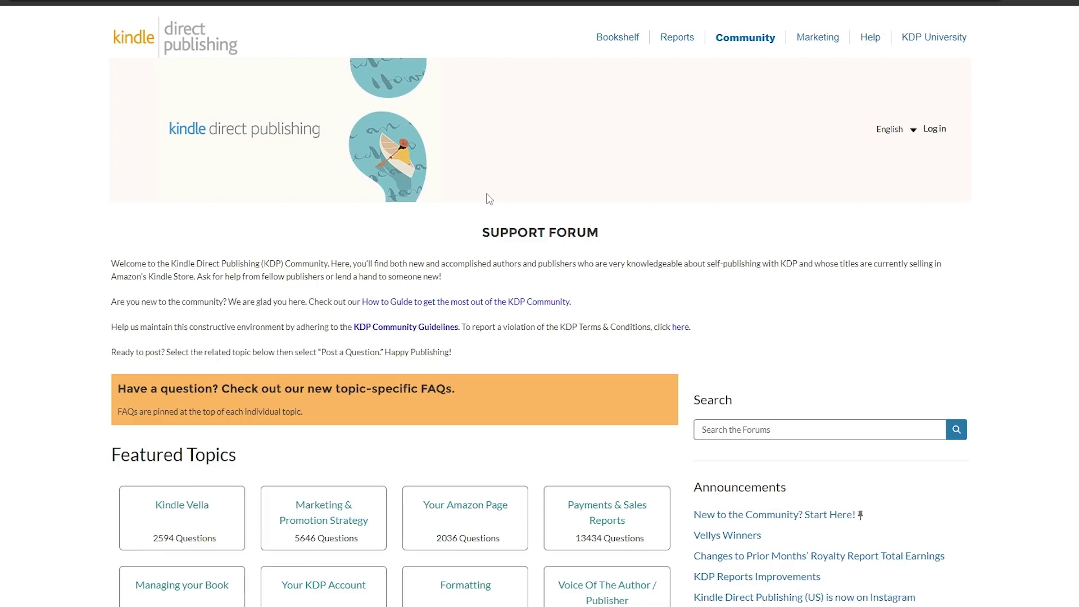
scroll(438, 251, down, 3)
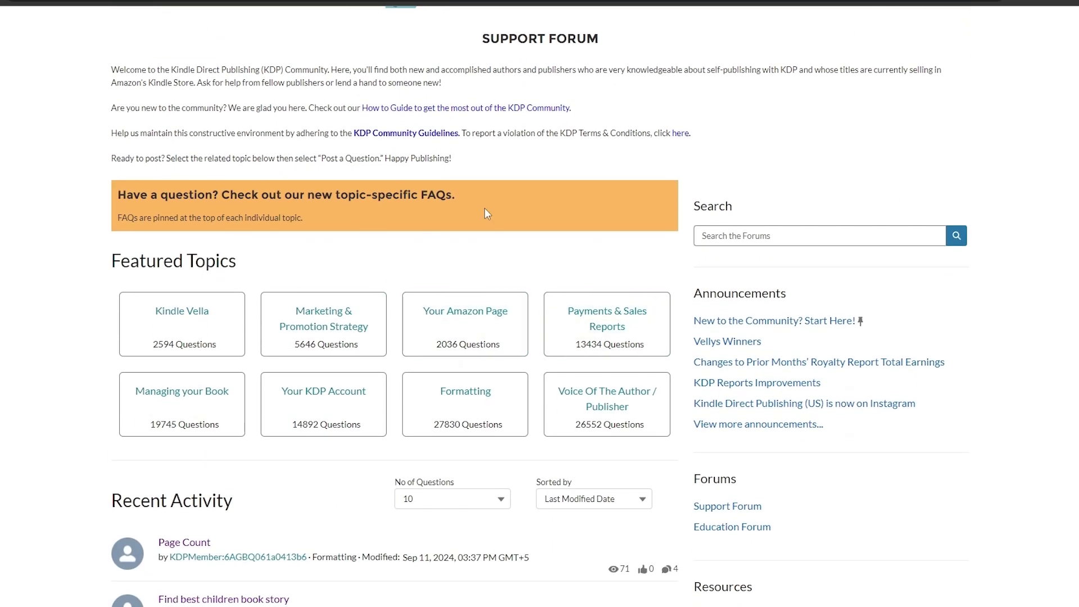
scroll(594, 374, down, 5)
scroll(636, 362, up, 8)
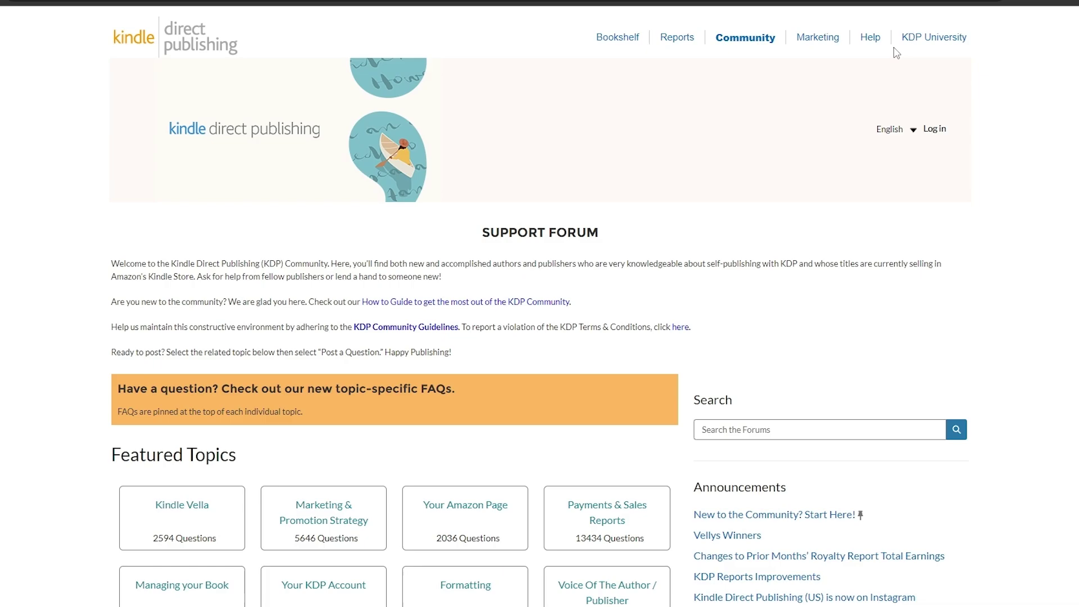
click(811, 46)
drag(151, 187, 241, 198)
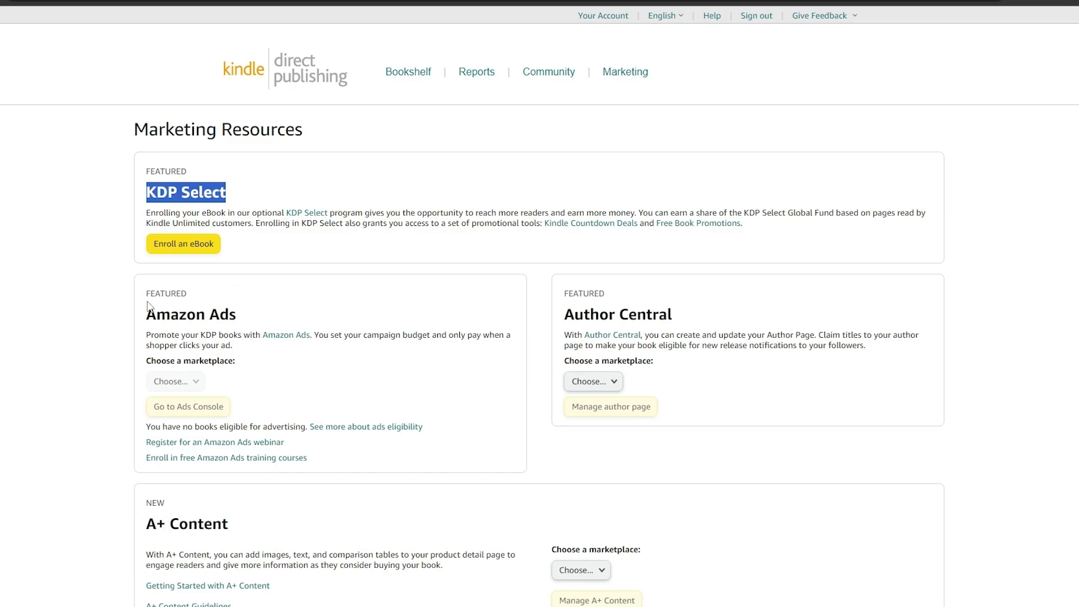
drag(177, 314, 247, 312)
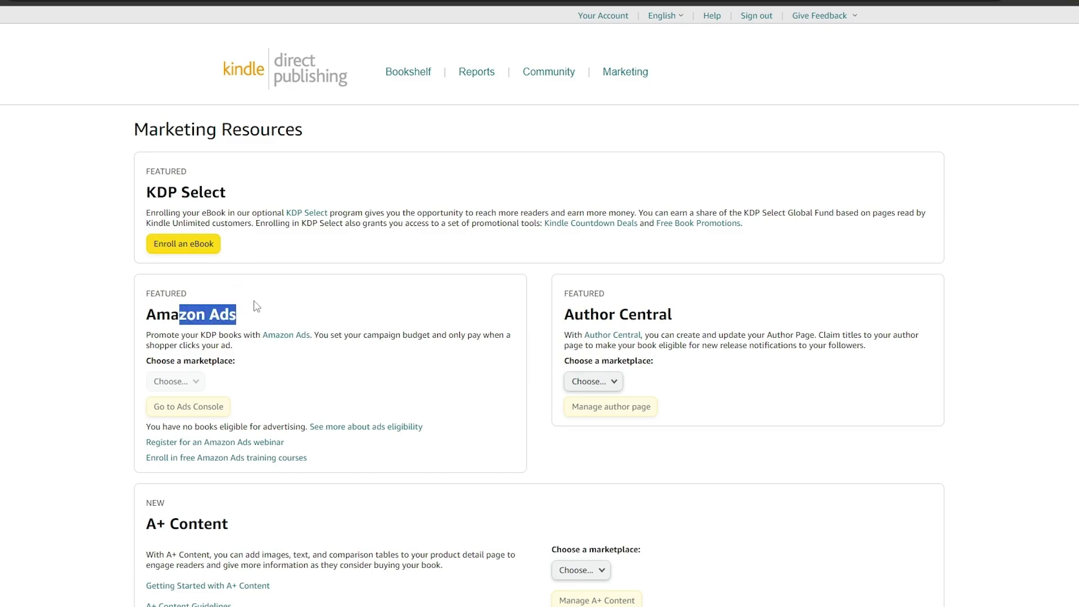
scroll(206, 427, down, 3)
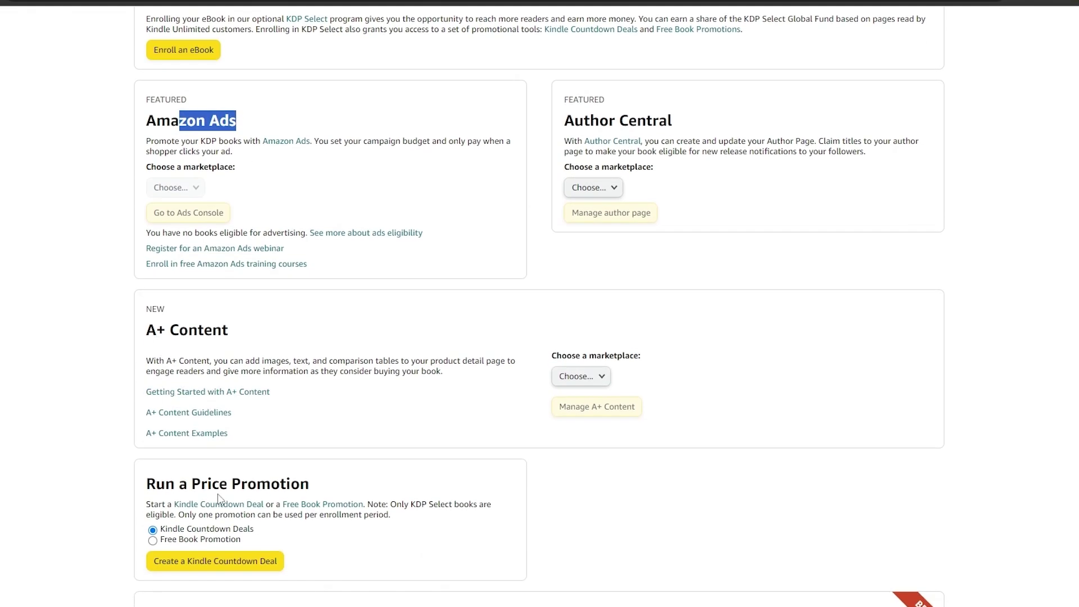
drag(167, 484, 290, 486)
scroll(272, 439, down, 5)
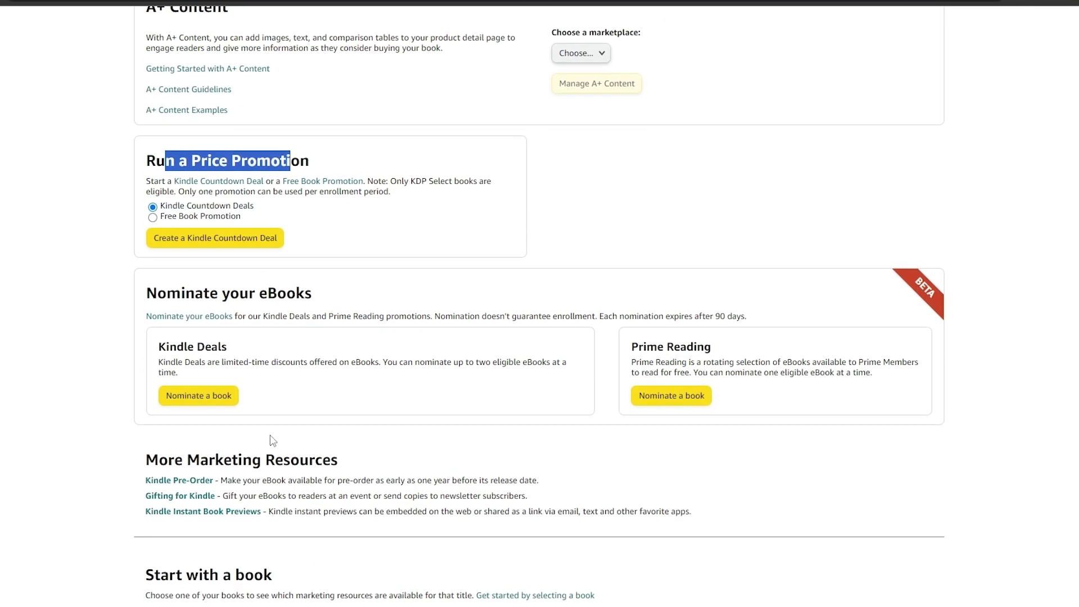
scroll(180, 308, up, 6)
scroll(515, 337, up, 3)
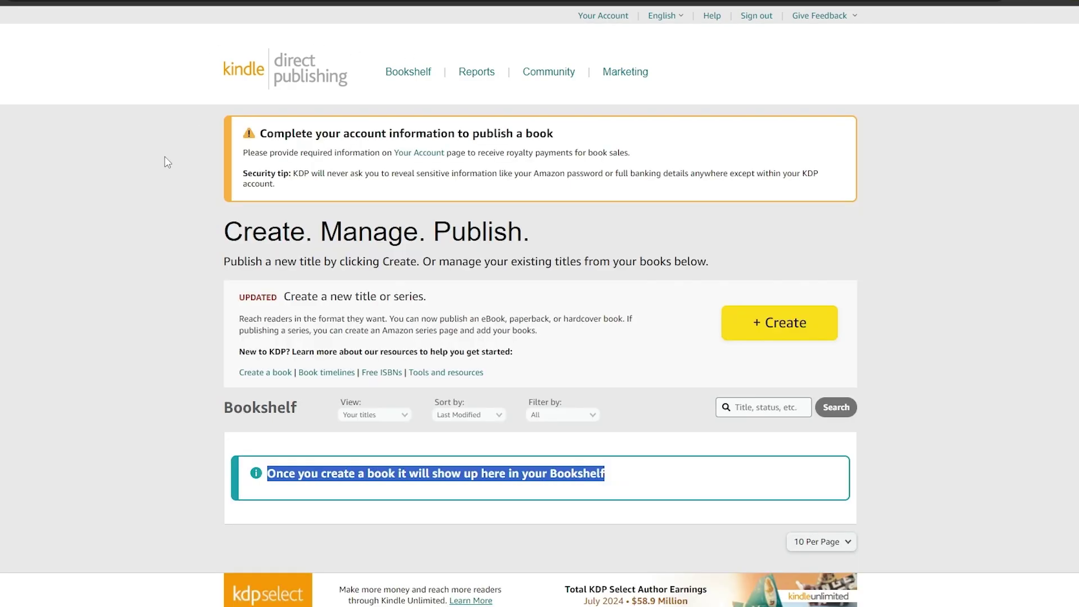
click(58, 279)
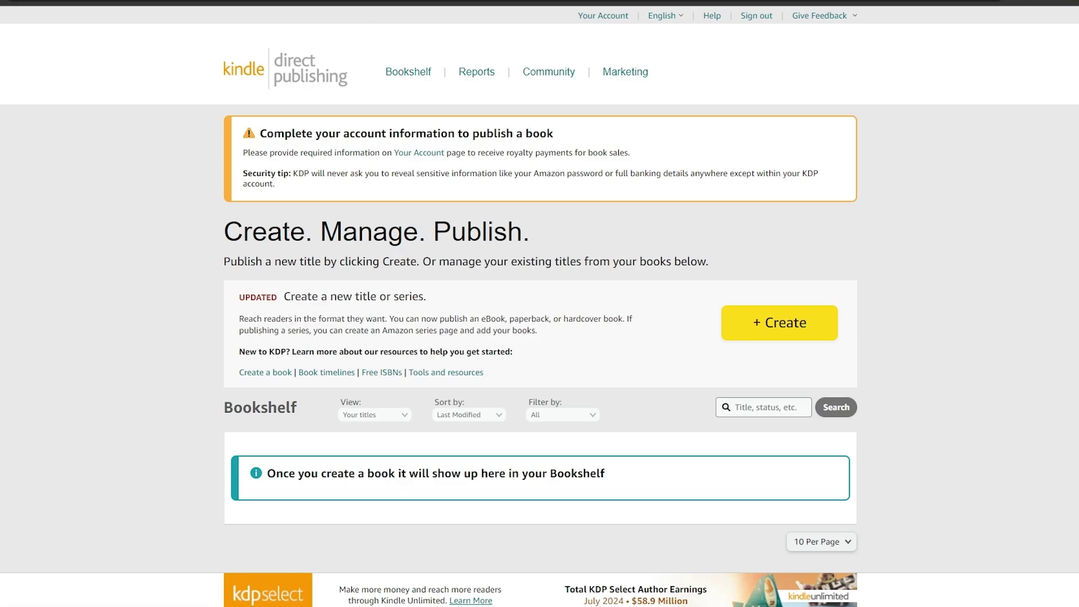
Search Google for 'gutenberg library' and open Project Gutenberg, scrolling to its latest eBooks.
key(ctrl+t)
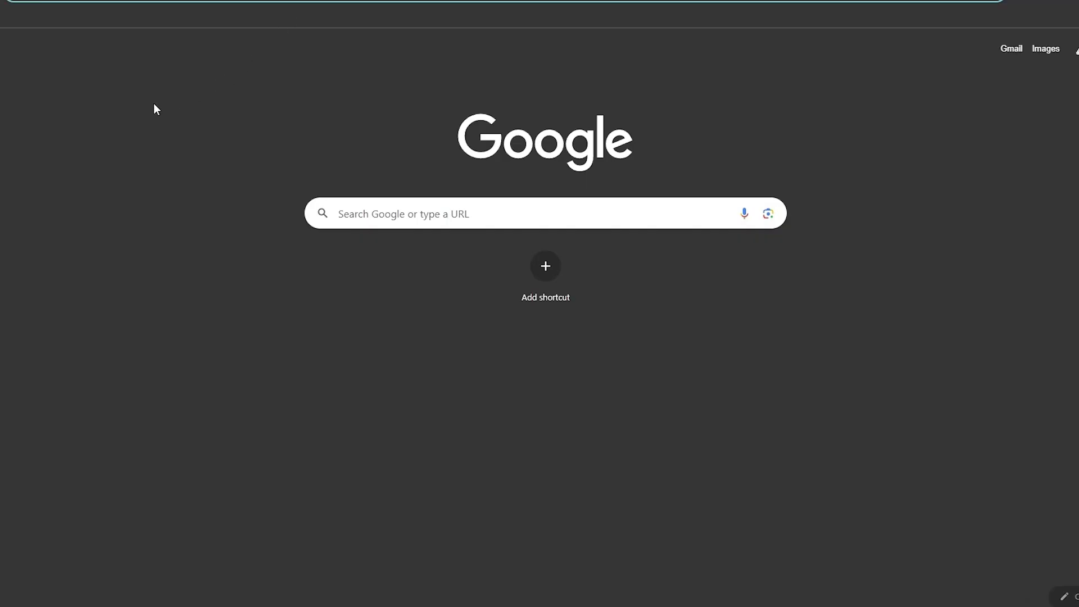
text(gut)
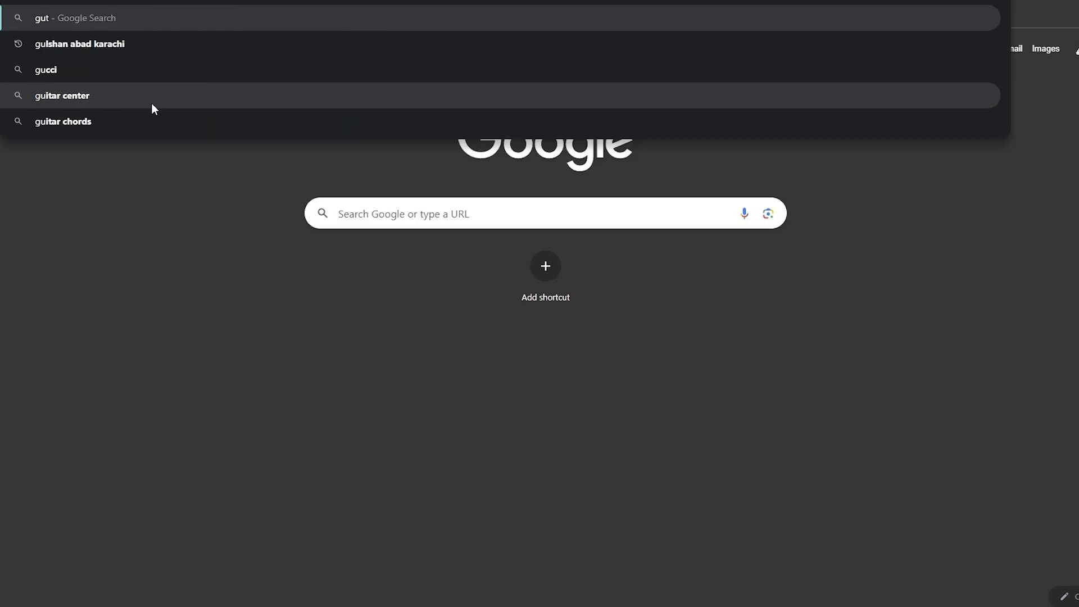
text(enberg library)
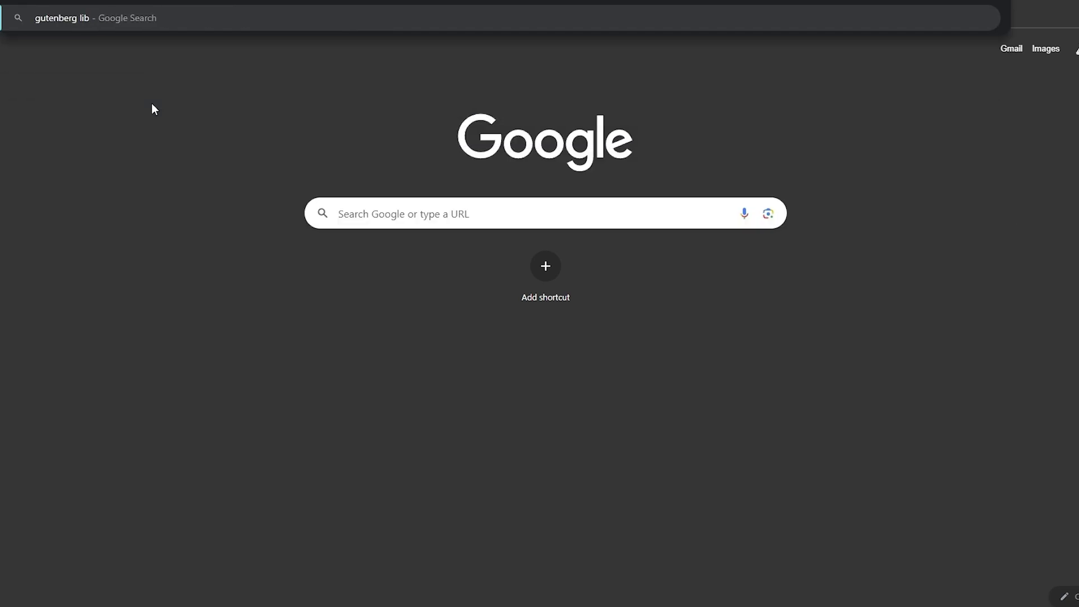
key(Return)
drag(170, 191, 182, 191)
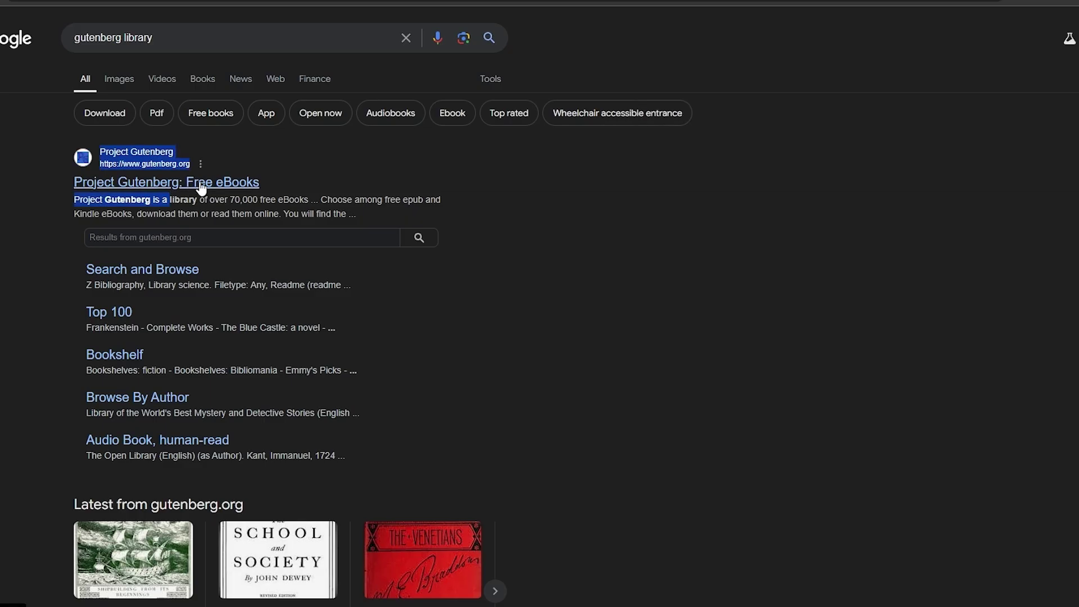
click(225, 182)
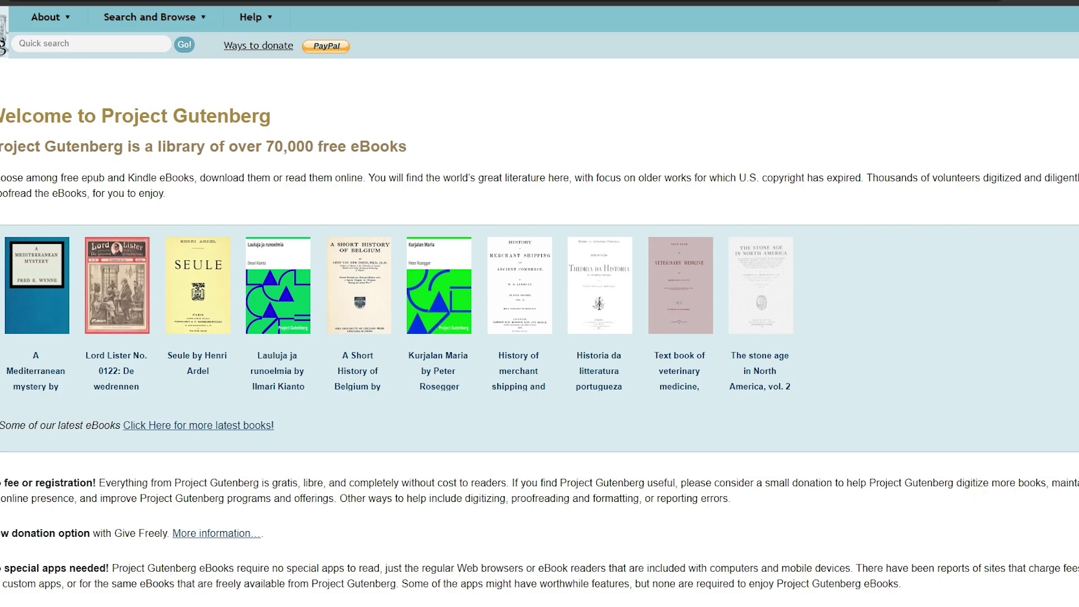
scroll(540, 338, down, 3)
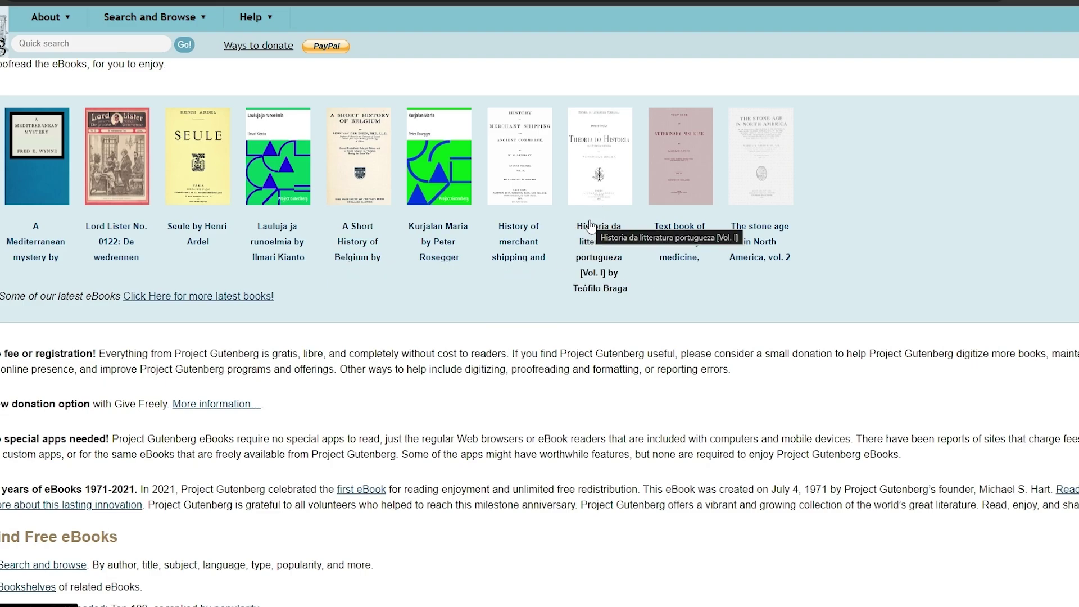
click(197, 246)
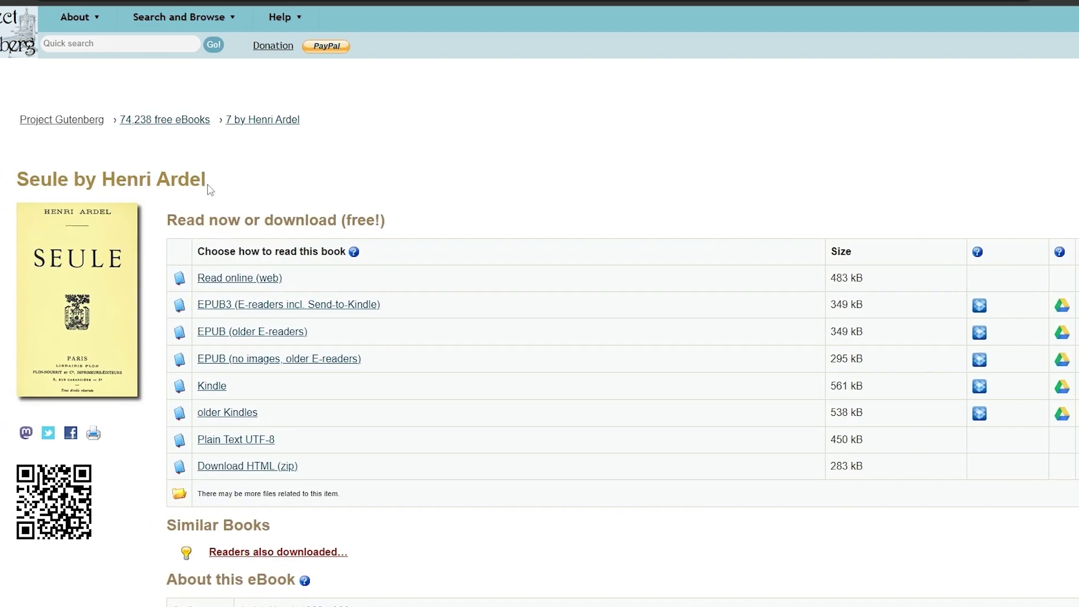
scroll(303, 366, down, 4)
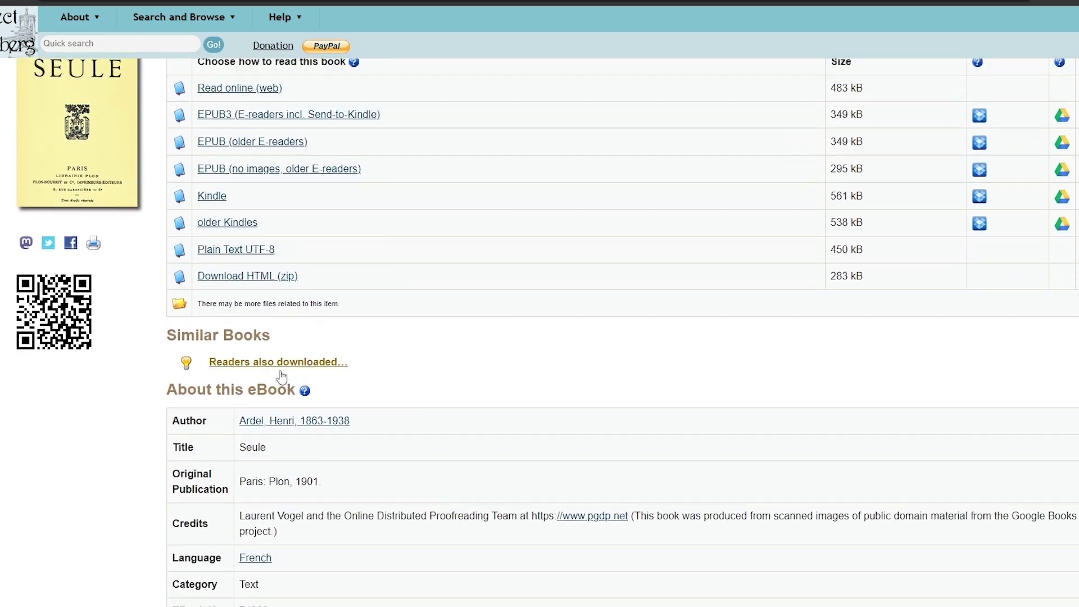
scroll(186, 274, up, 2)
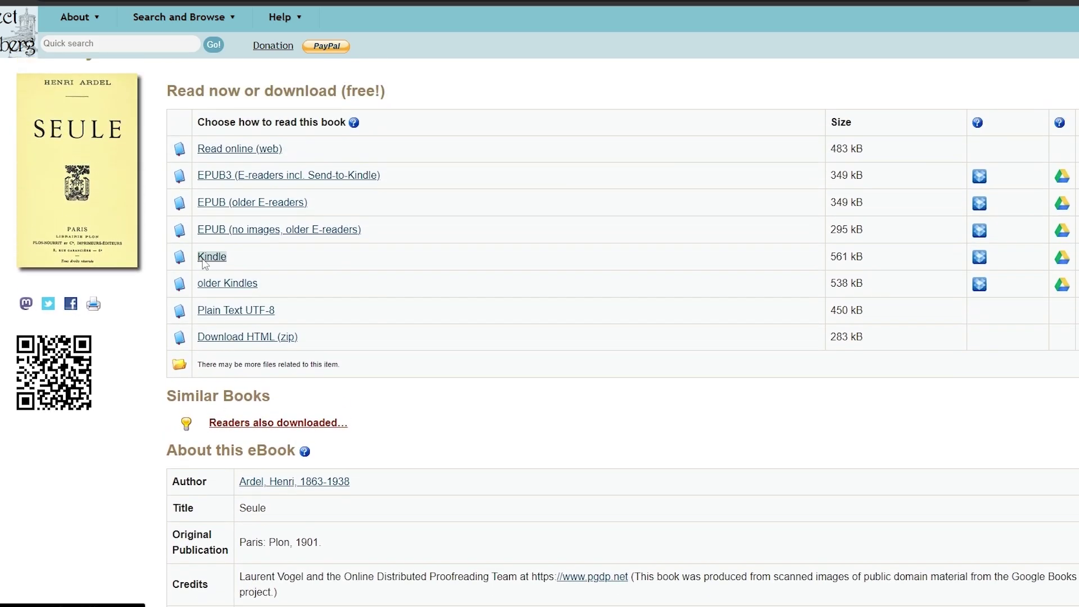
click(211, 257)
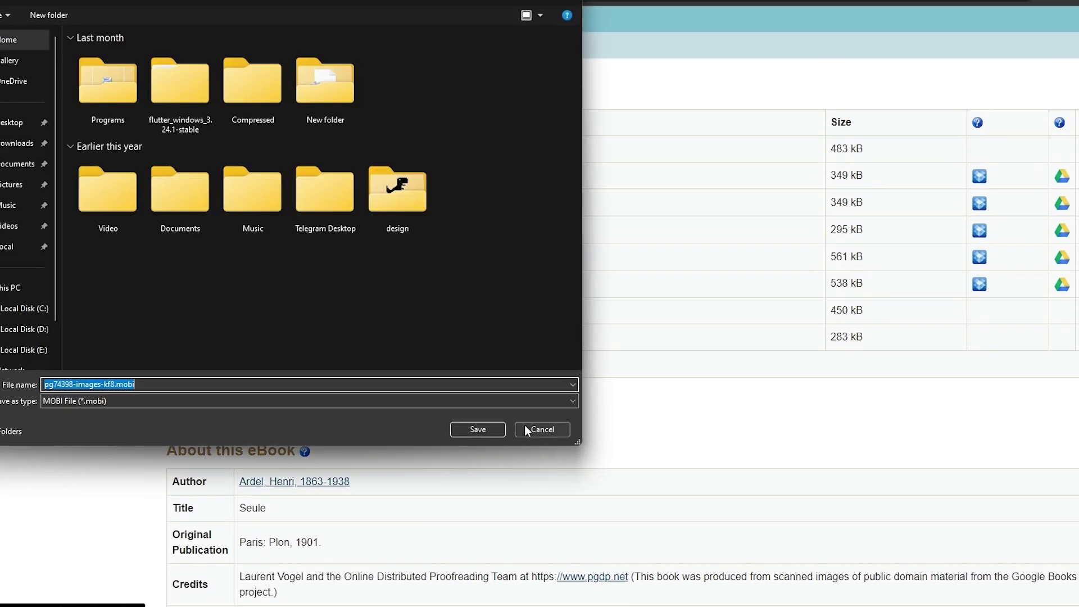
click(543, 429)
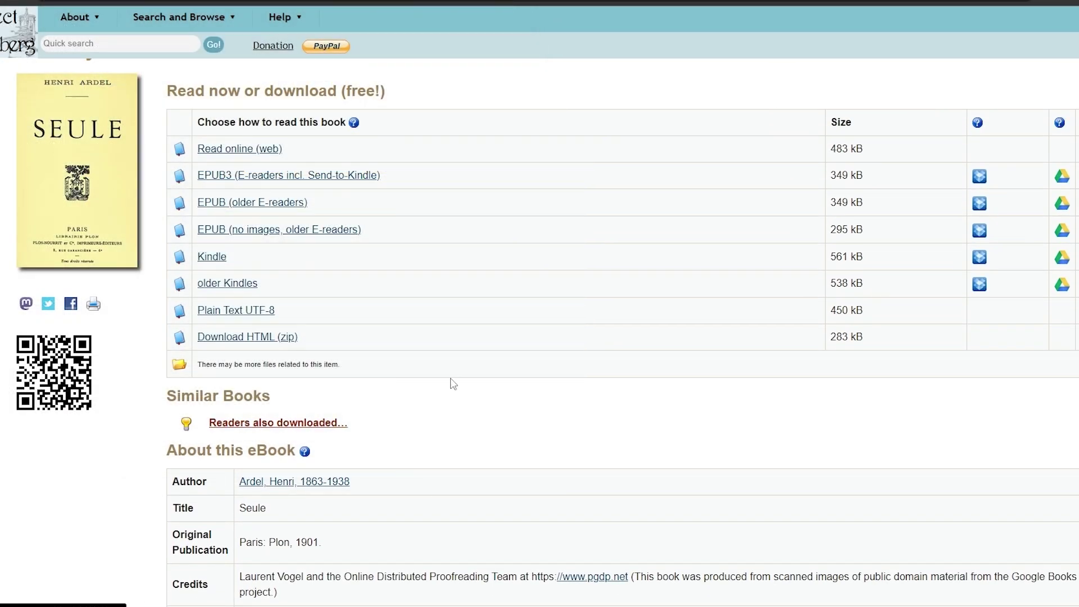
click(241, 152)
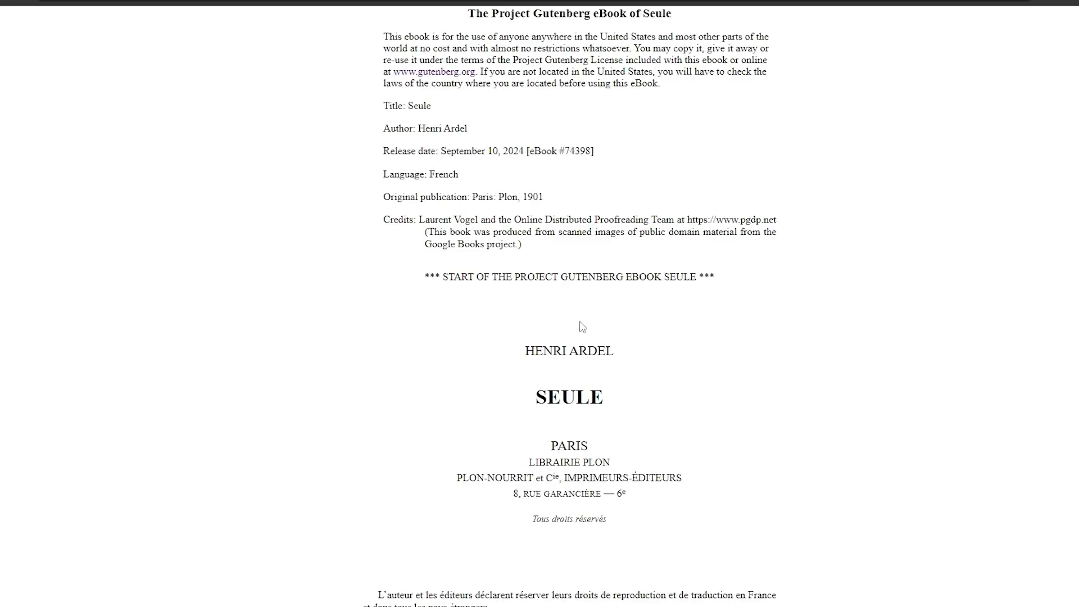
scroll(582, 328, down, 20)
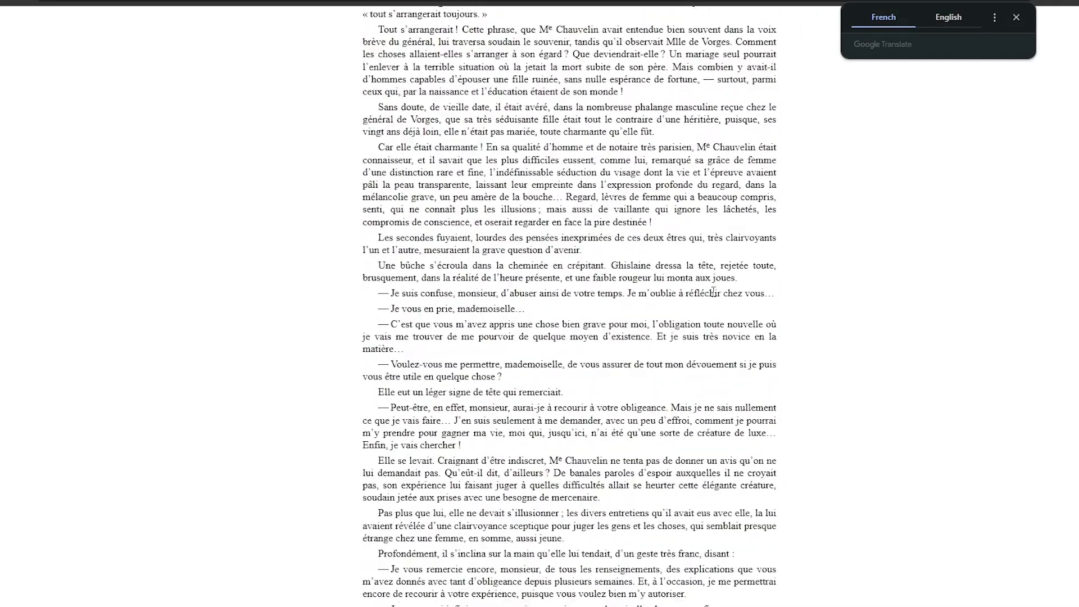
scroll(712, 292, down, 6)
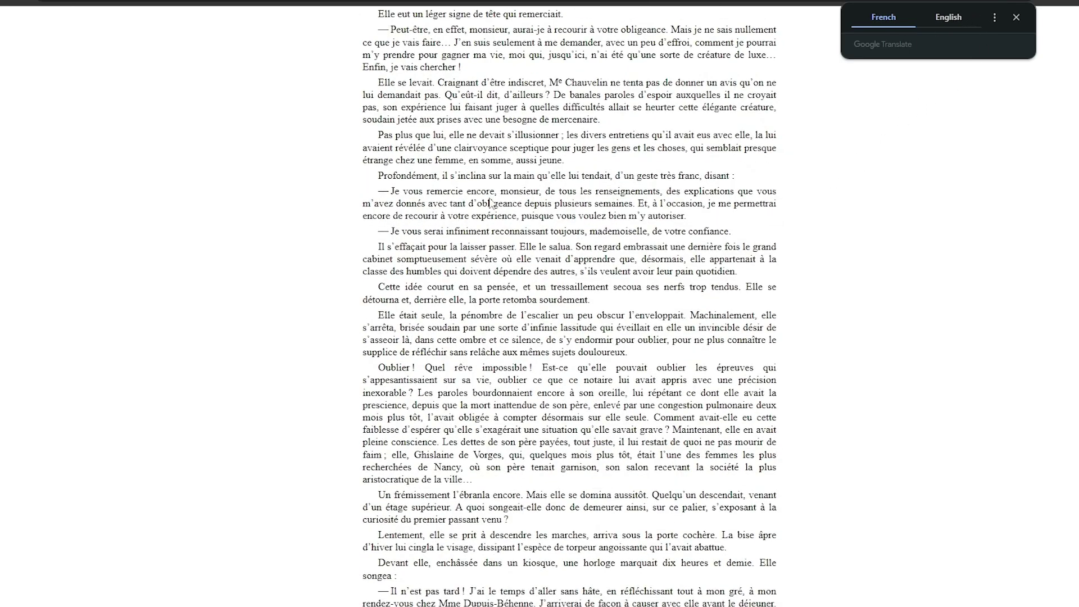
click(950, 17)
key(alt+Left)
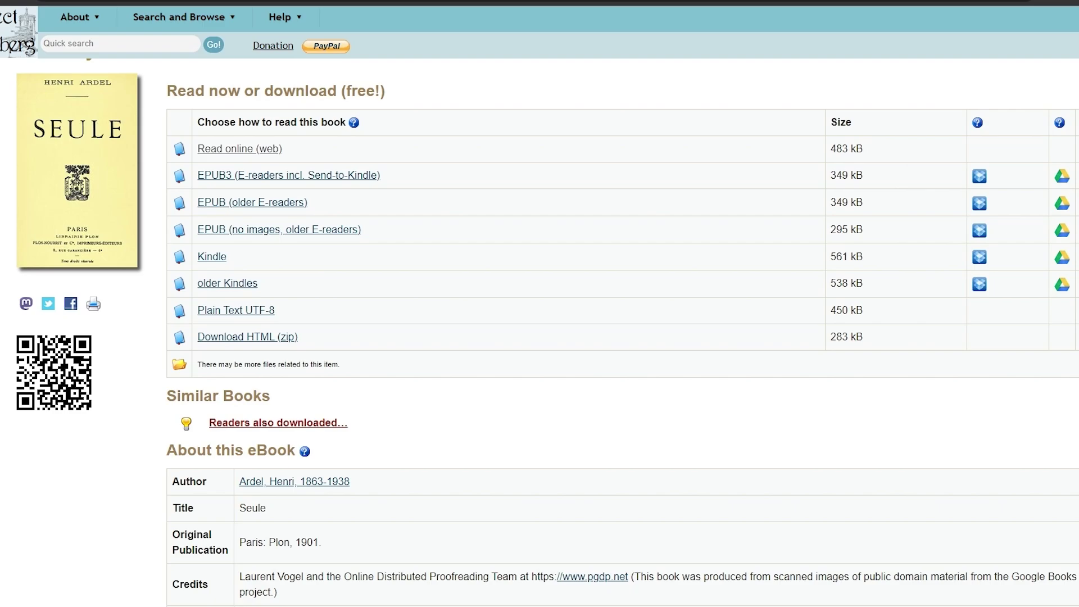
key(alt+Left)
scroll(19, 222, down, 5)
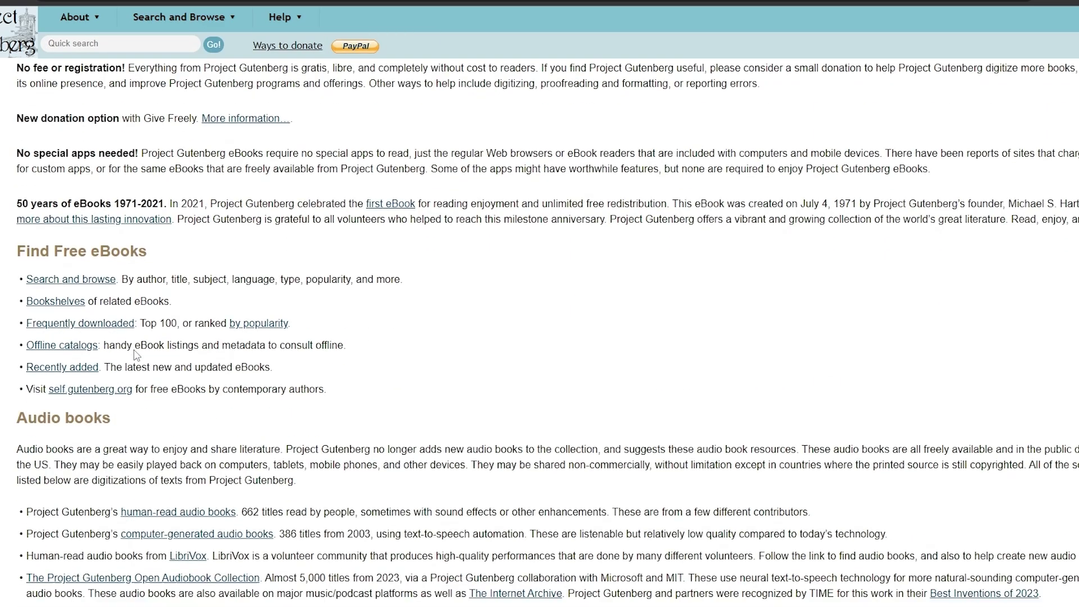
scroll(482, 261, up, 6)
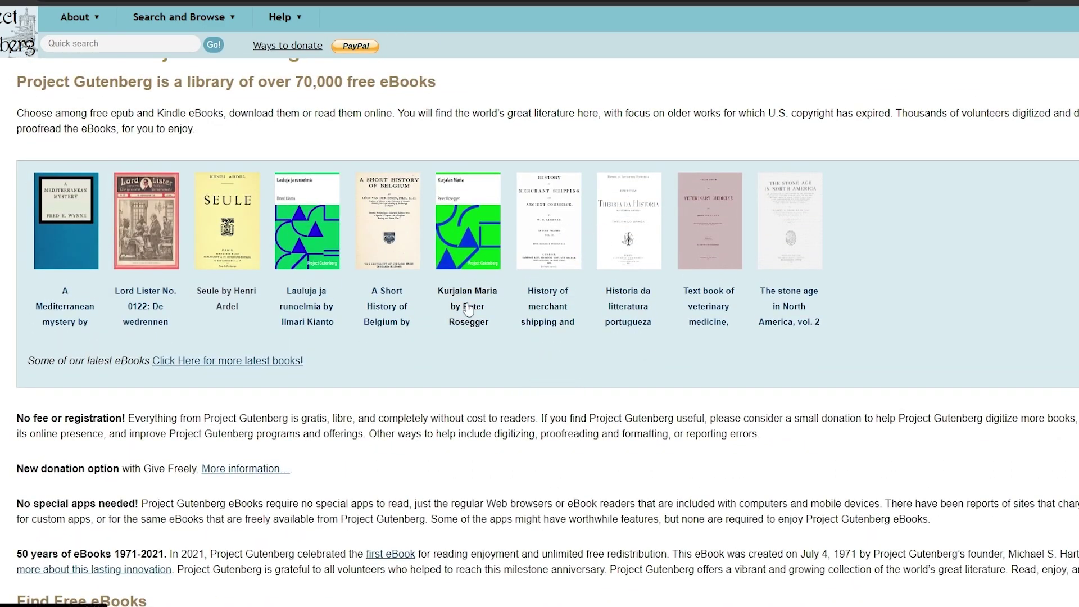
Open A Short History of Belgium's 'Read online (web)' version, scroll through it and select all text.
click(386, 353)
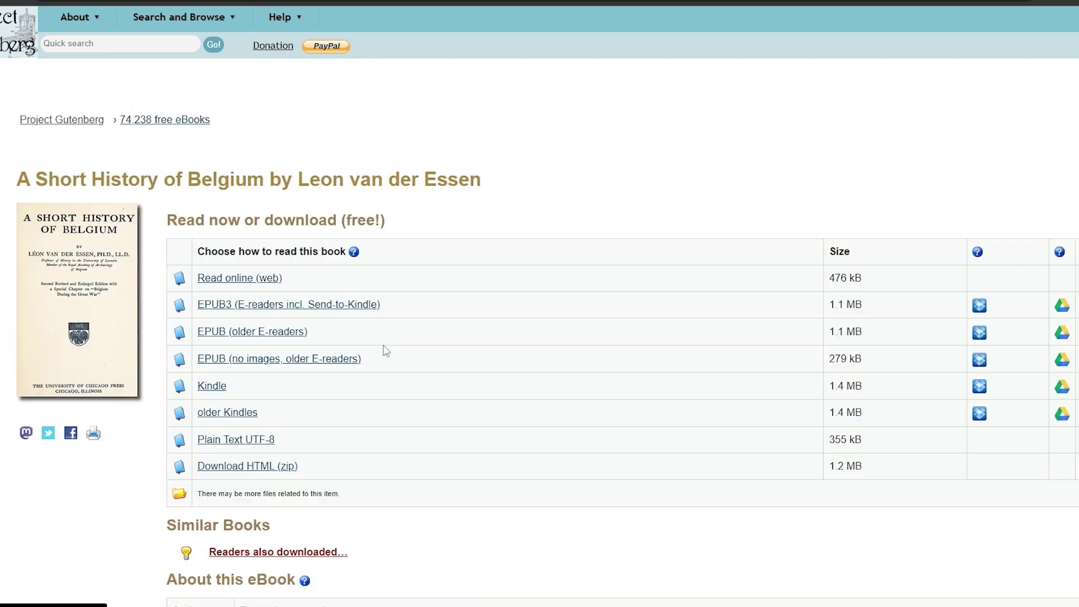
click(256, 284)
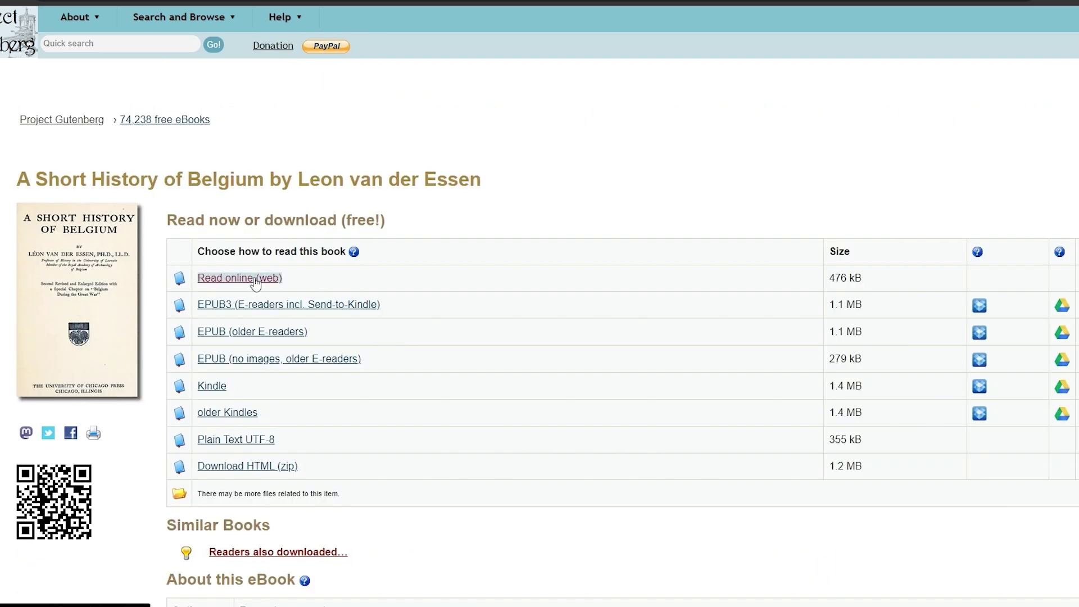
scroll(571, 294, down, 15)
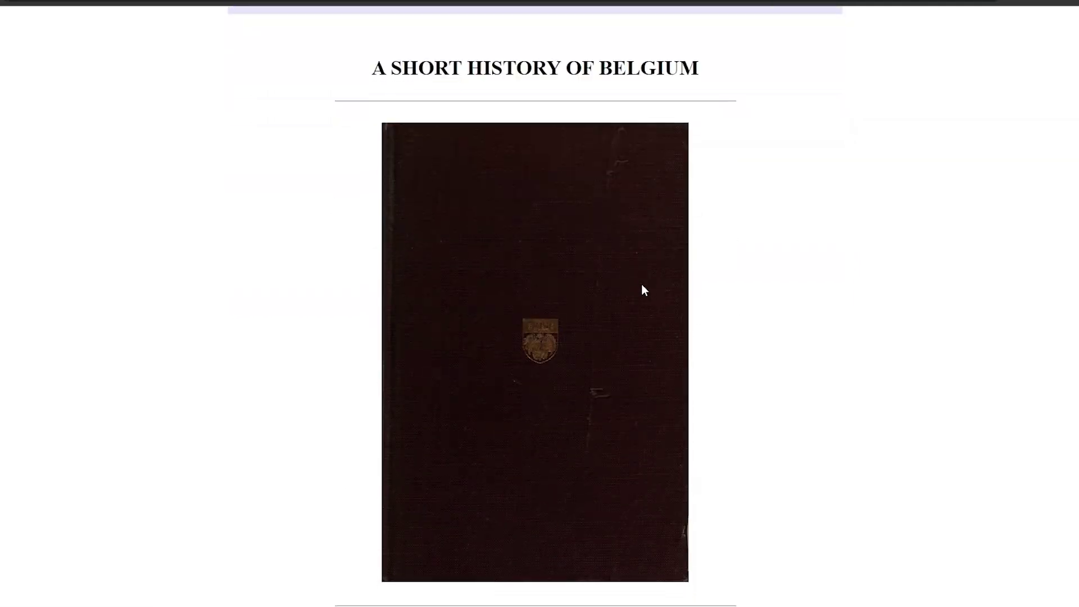
scroll(640, 300, down, 20)
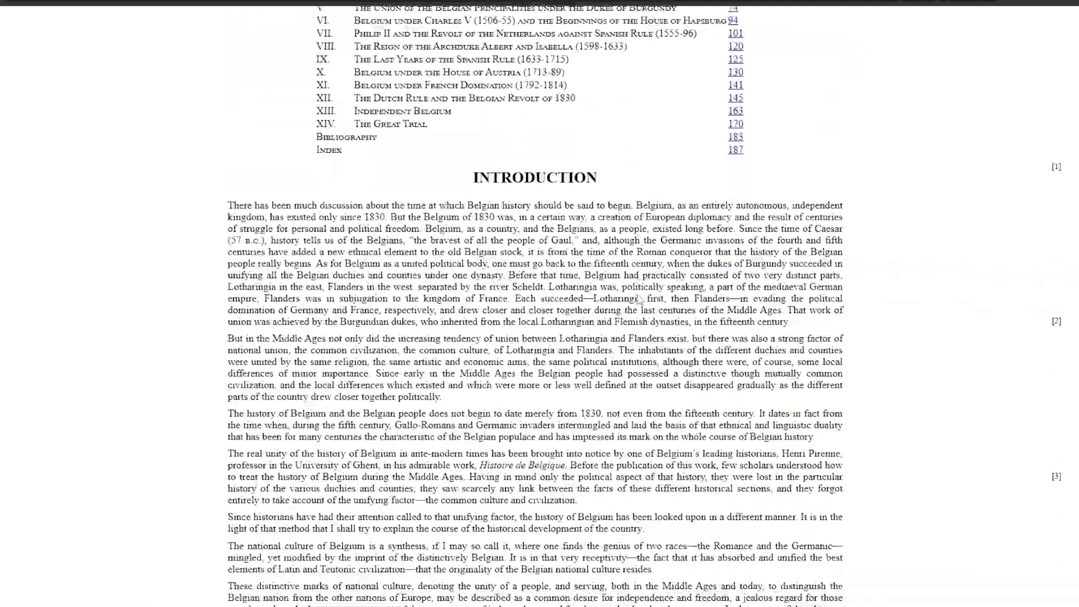
scroll(535, 304, down, 20)
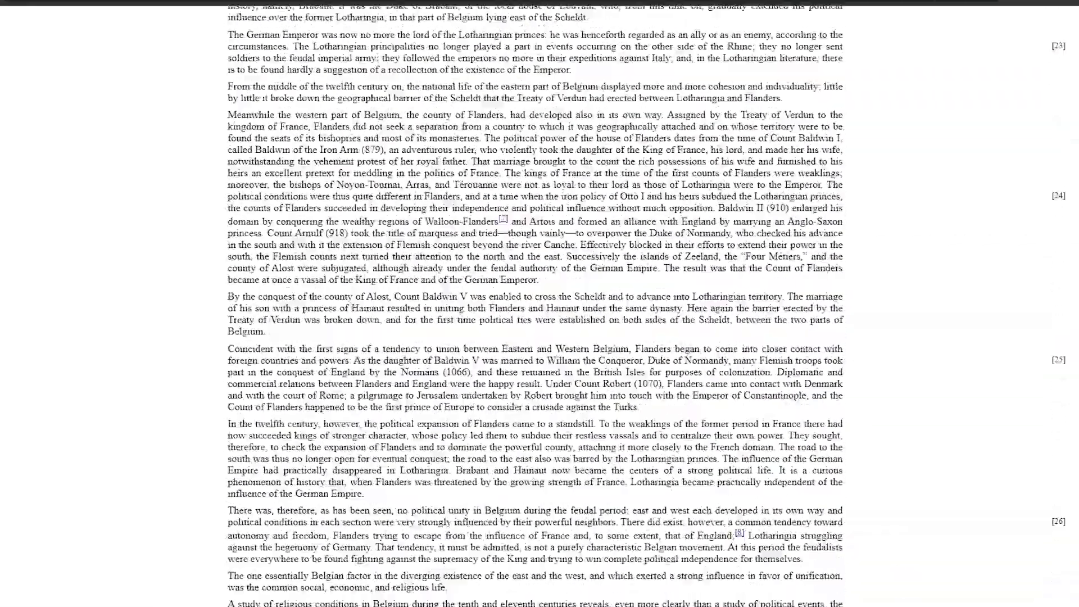
scroll(535, 304, down, 20)
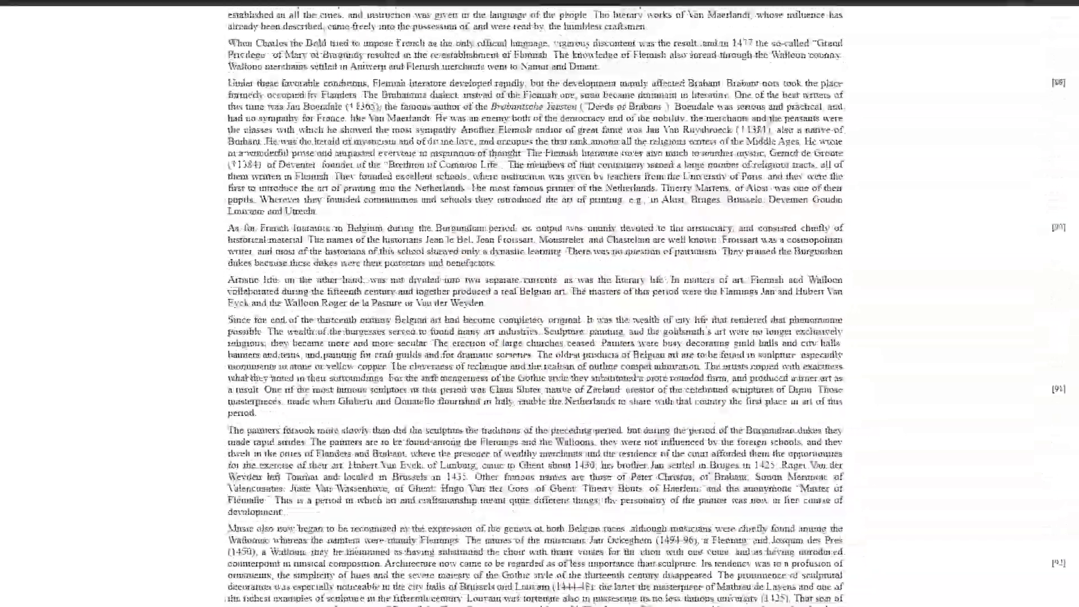
scroll(535, 304, down, 20)
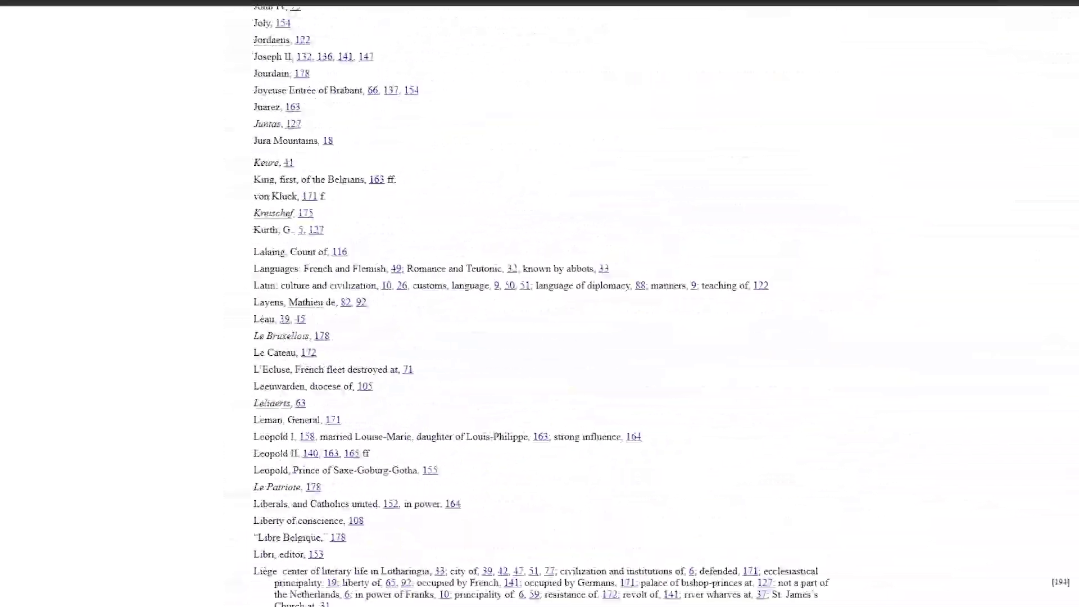
scroll(536, 304, up, 20)
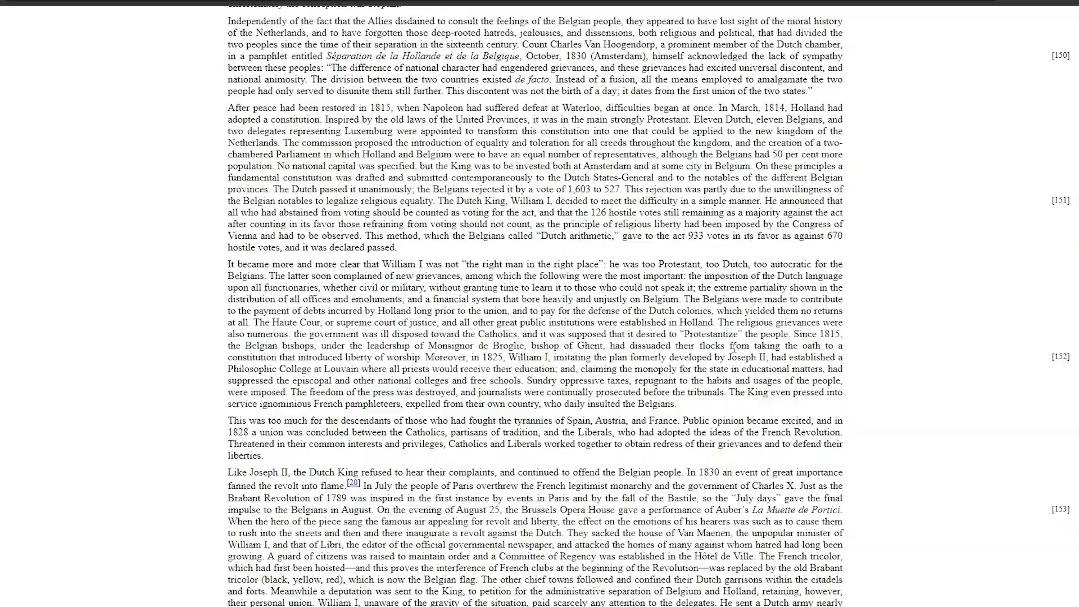
key(ctrl+a)
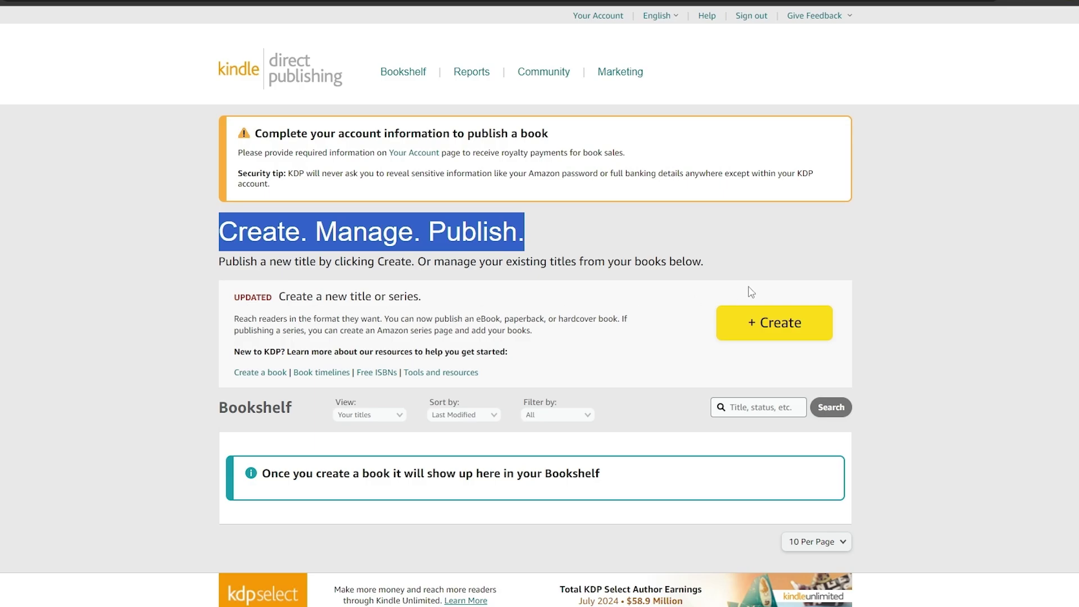
From the Bookshelf's '+ Create' page, choose Create eBook under Kindle eBook.
click(774, 318)
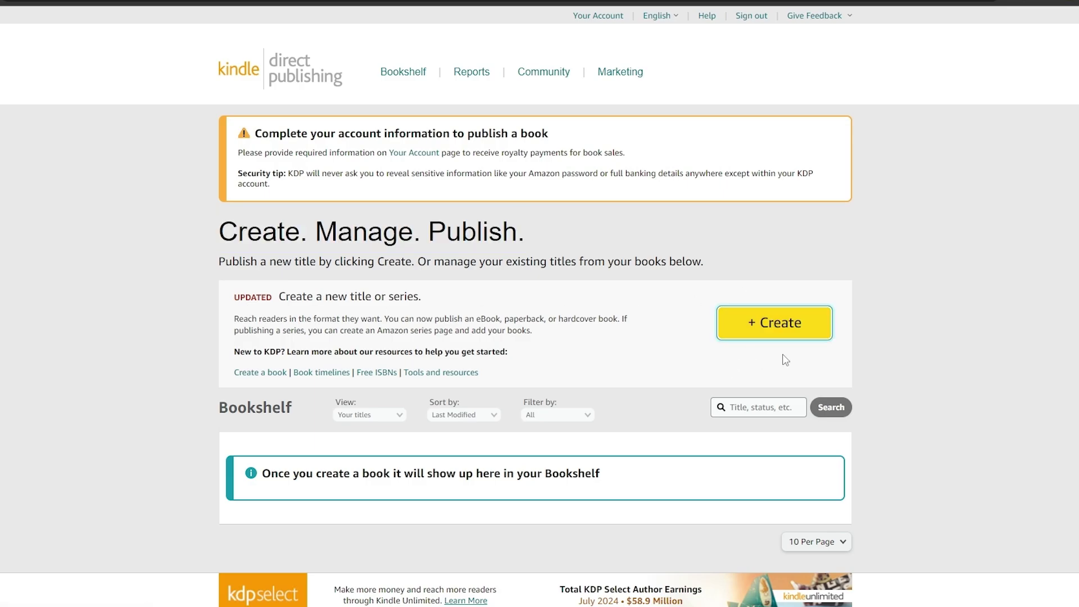
click(782, 336)
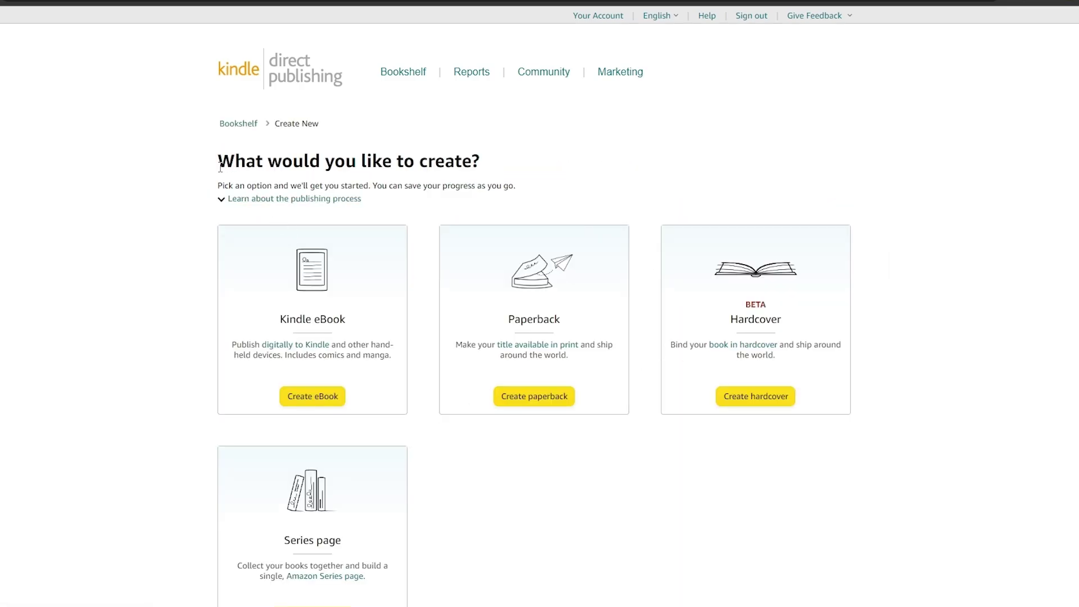
drag(220, 166, 535, 170)
click(514, 210)
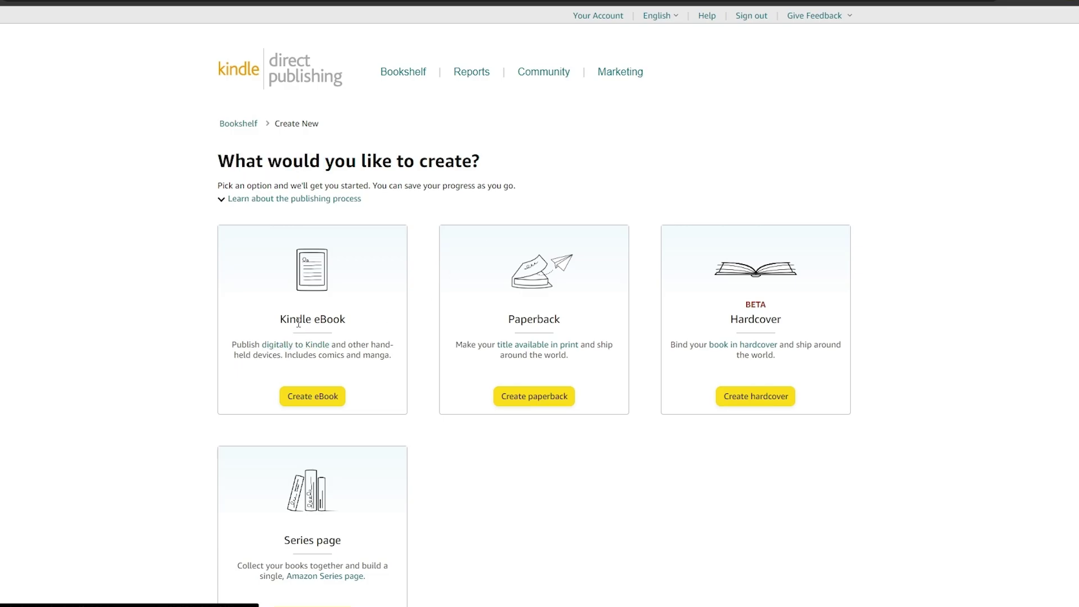
drag(289, 319, 334, 319)
drag(515, 319, 550, 320)
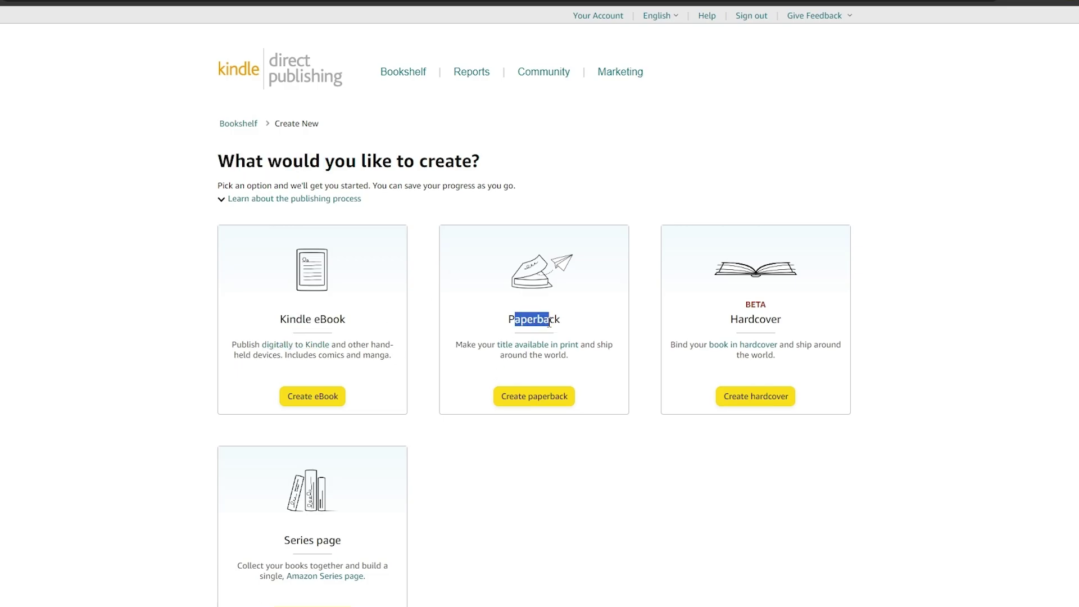
scroll(393, 450, down, 4)
scroll(489, 482, up, 4)
click(303, 403)
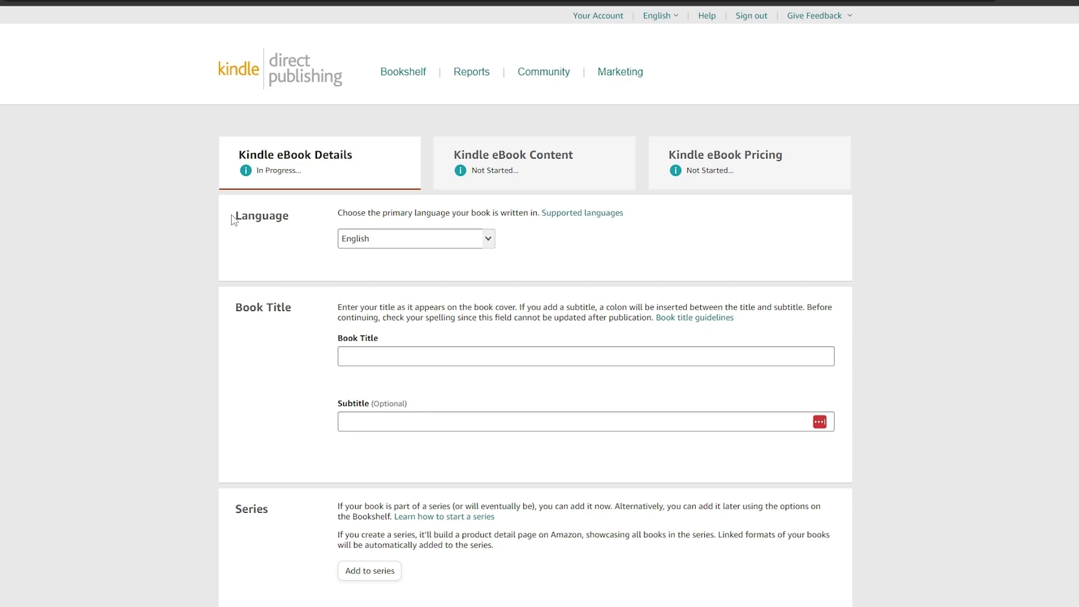
Select the 'A SHORT HISTORY OF BELGIUM' heading on the Gutenberg book page.
drag(233, 220, 301, 219)
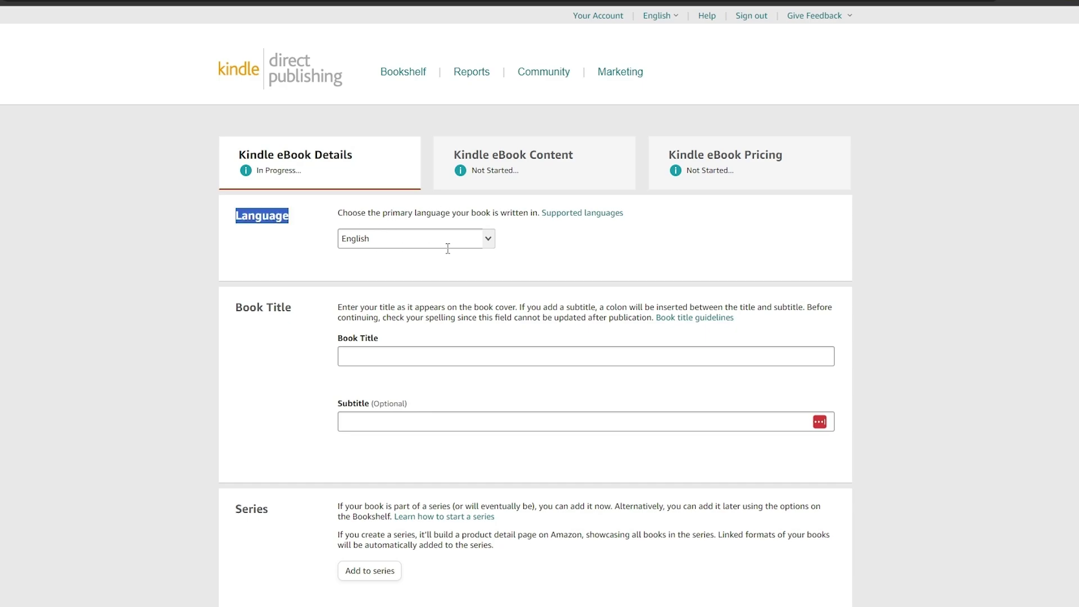
scroll(454, 235, down, 1)
drag(225, 247, 298, 251)
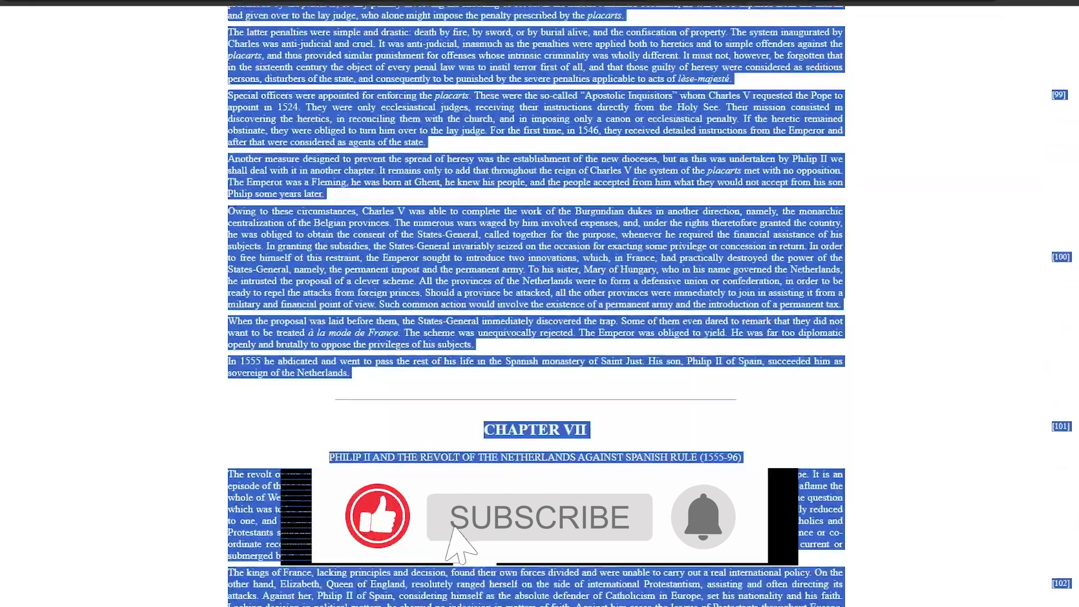
key(Home)
click(976, 85)
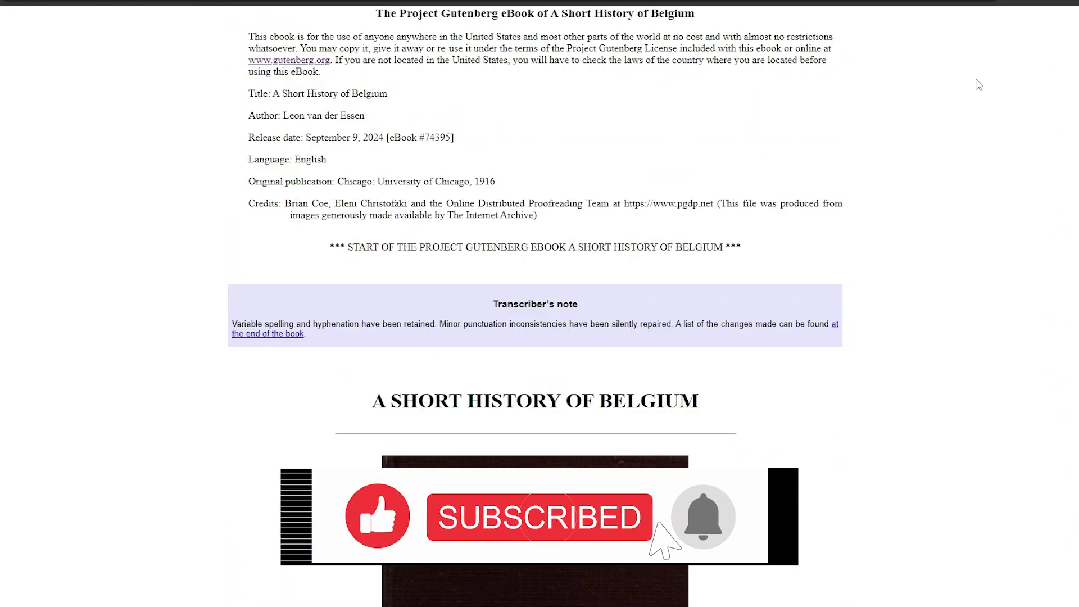
scroll(438, 206, down, 4)
triple_click(520, 208)
key(ctrl+c)
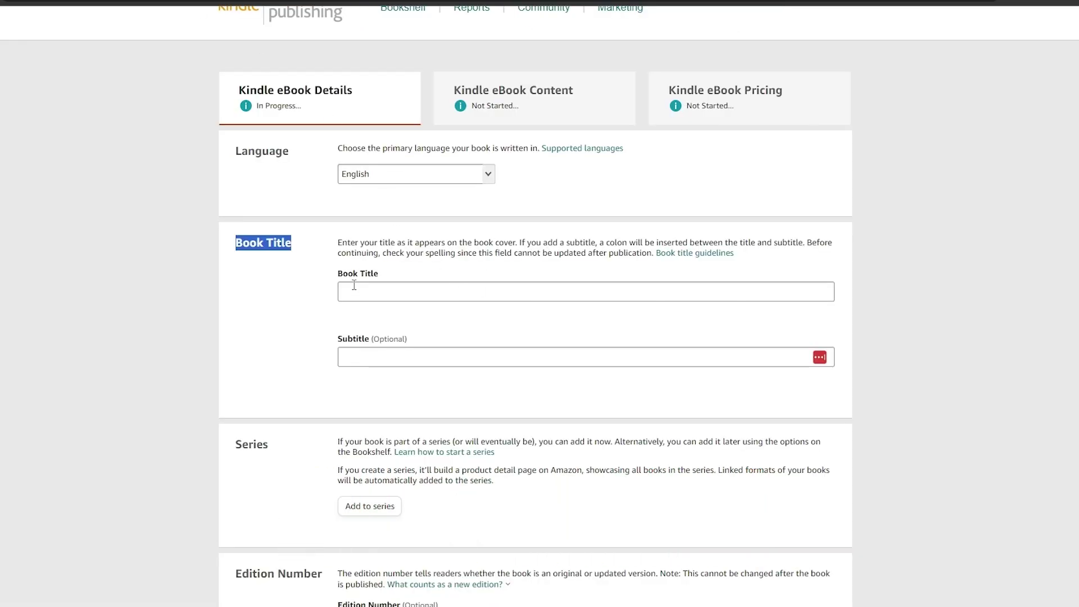
Paste the title into KDP's Book Title field and scroll down to the Author section.
click(358, 293)
key(ctrl+v)
click(407, 373)
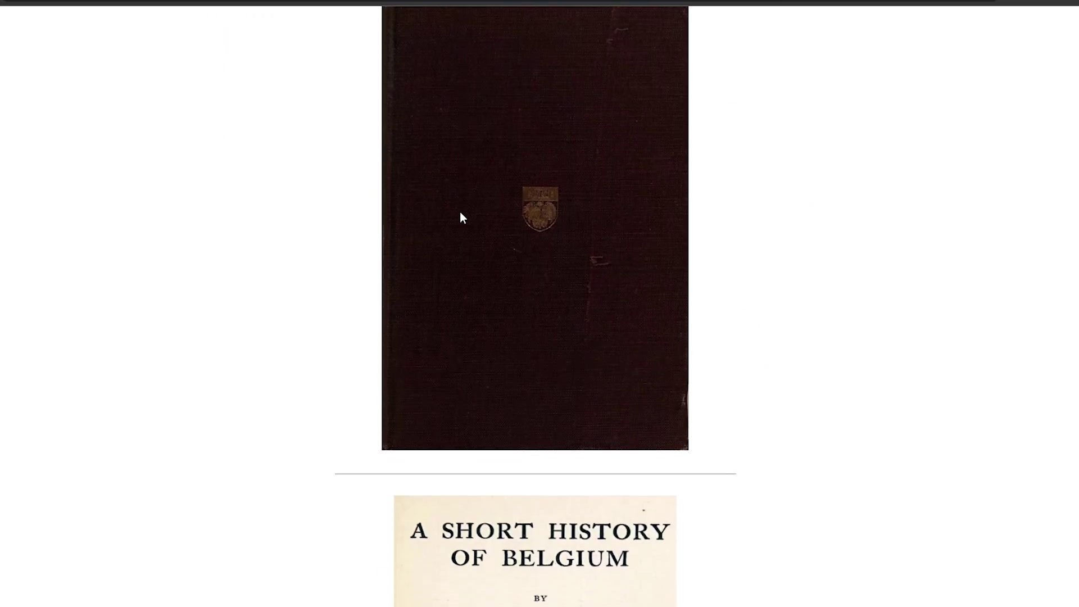
scroll(460, 213, down, 15)
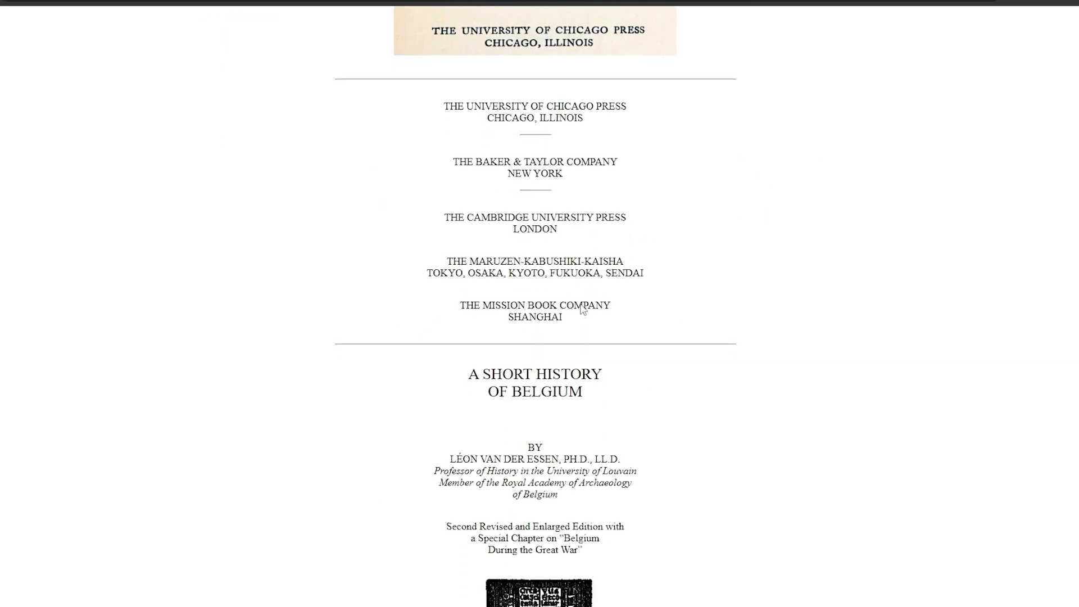
scroll(538, 385, down, 5)
scroll(538, 385, up, 1)
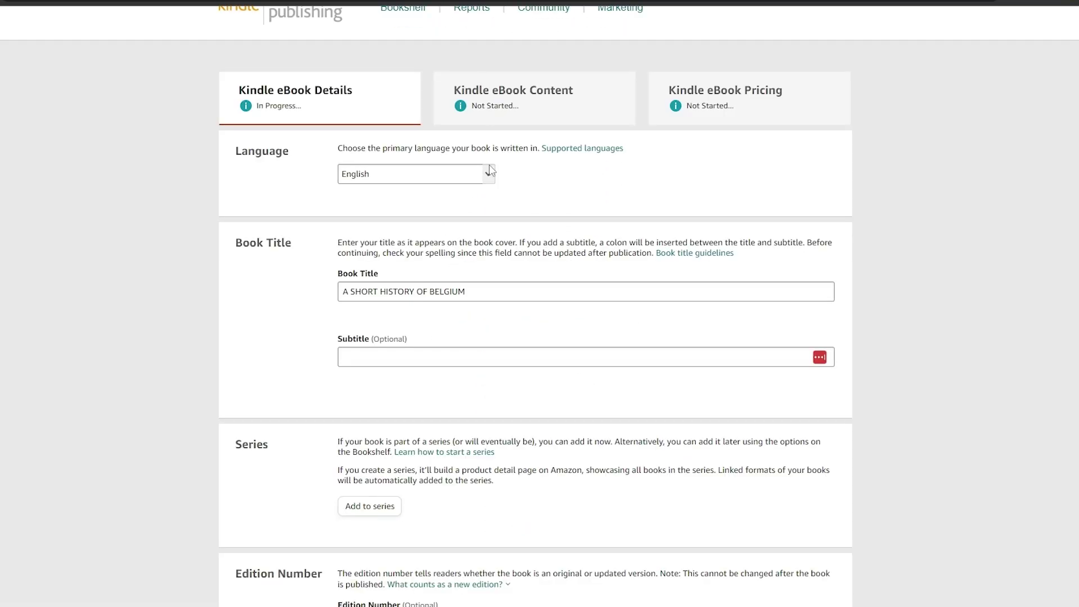
scroll(490, 396, down, 3)
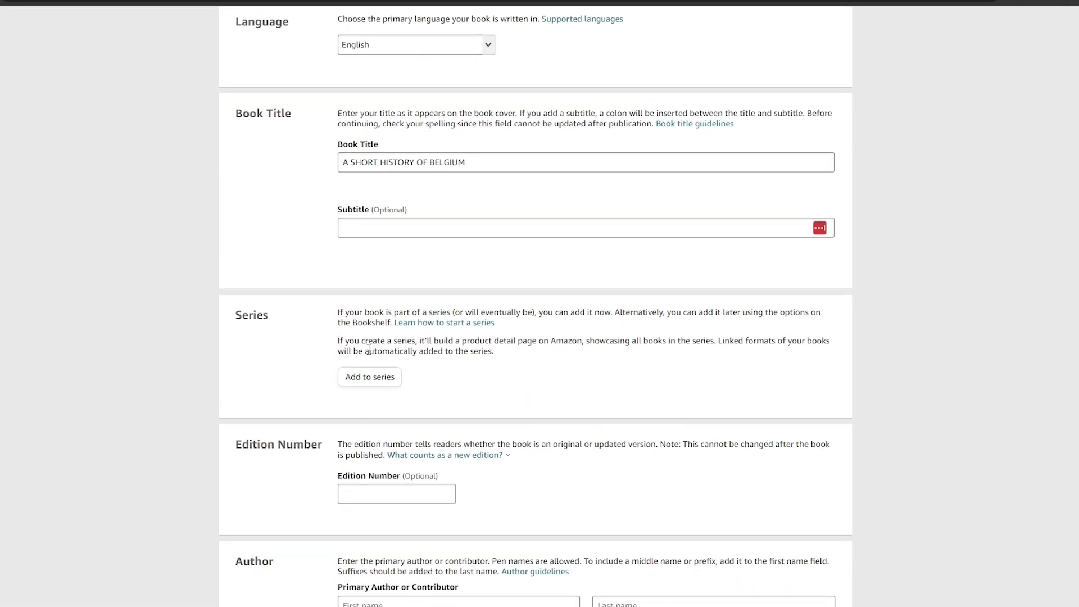
scroll(369, 351, down, 5)
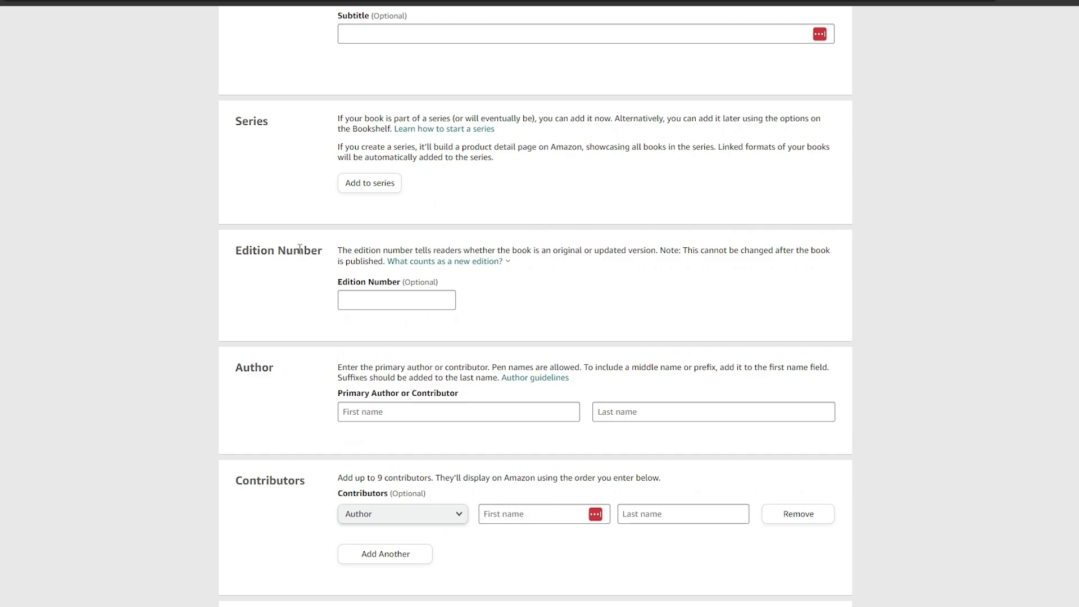
Copy the author's first name and surname from the Gutenberg title page into the Primary Author fields.
drag(267, 250, 293, 248)
click(392, 419)
drag(239, 369, 297, 376)
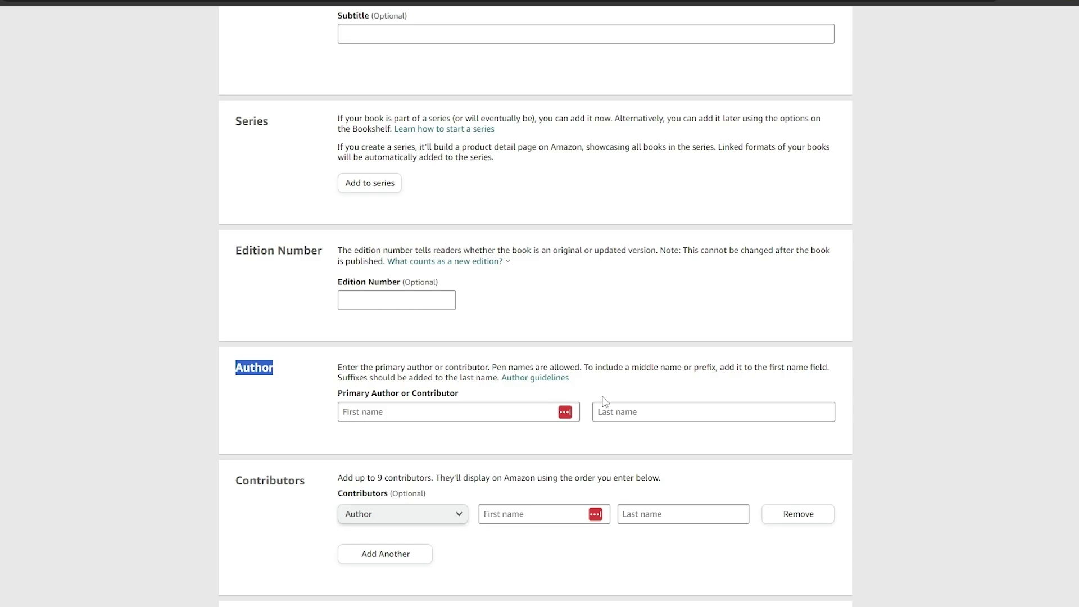
key(alt+Tab)
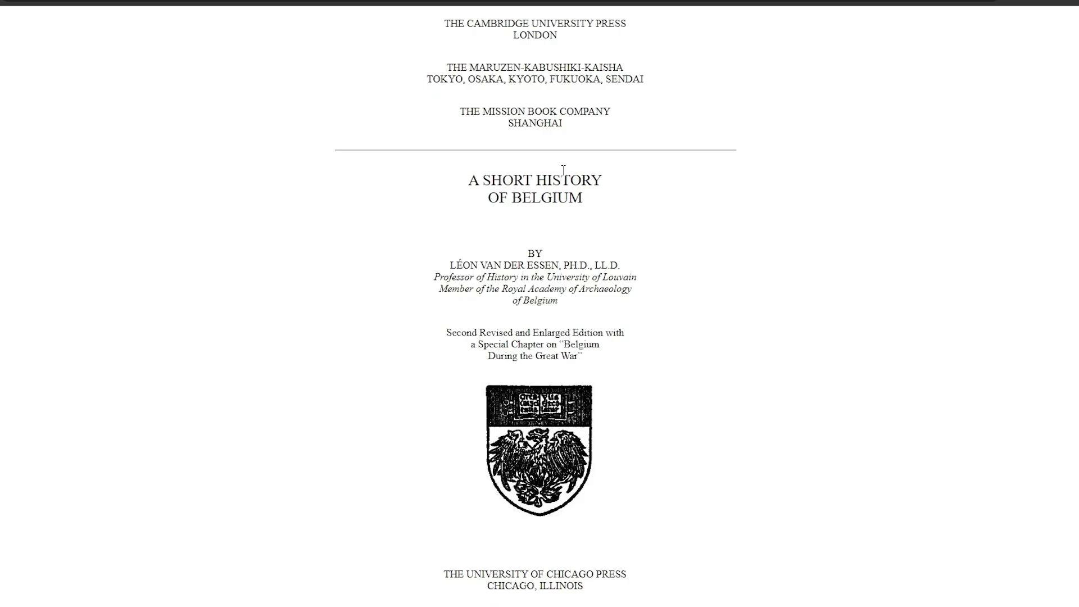
drag(454, 265, 479, 265)
drag(482, 265, 560, 266)
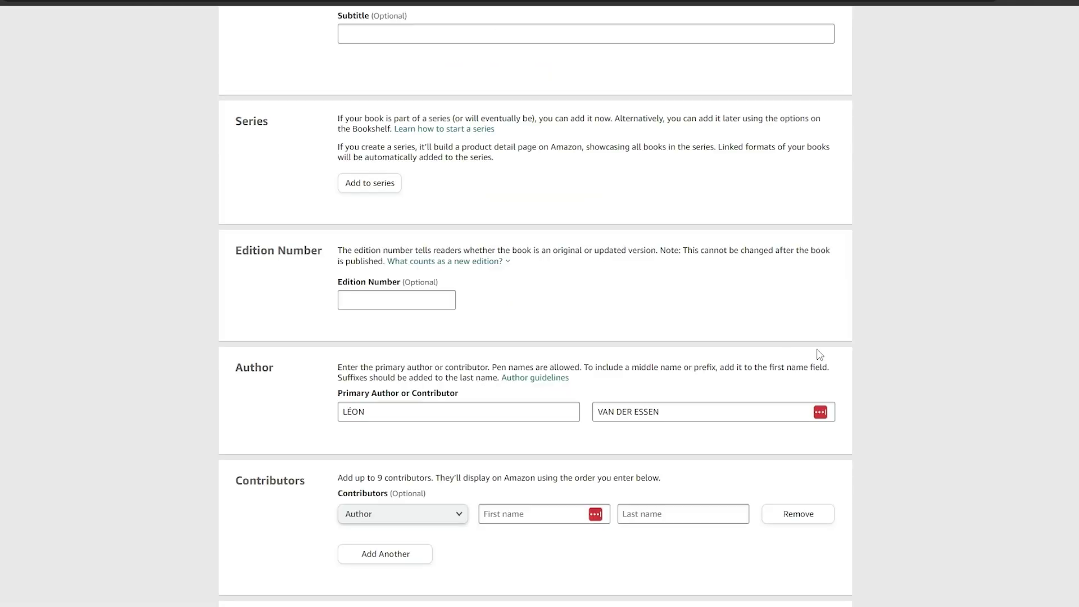
scroll(819, 354, down, 3)
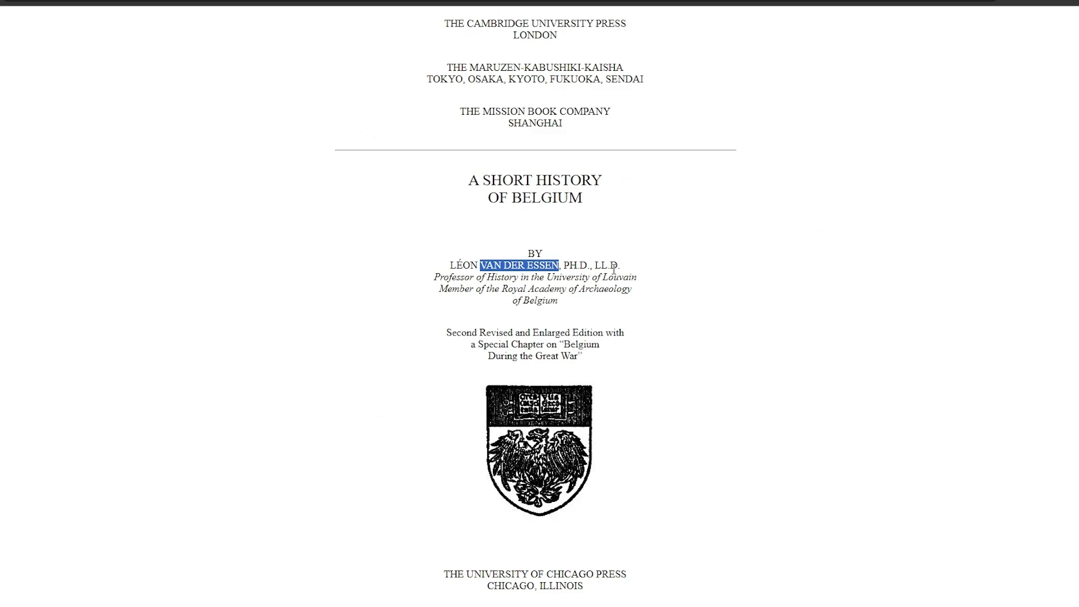
drag(455, 327, 586, 360)
click(676, 378)
scroll(371, 234, down, 3)
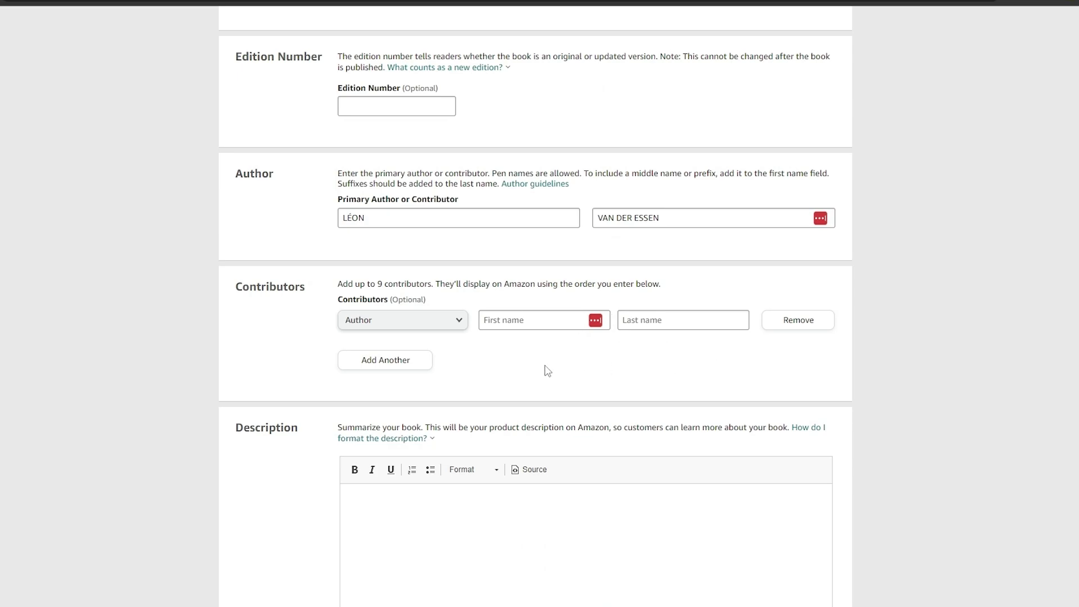
scroll(308, 384, down, 5)
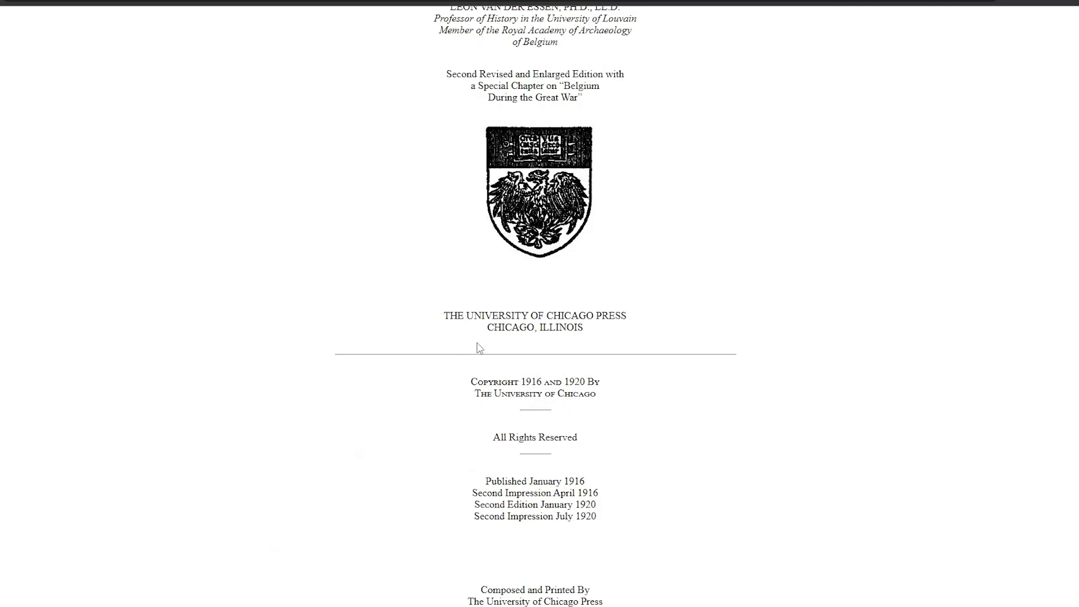
Paste the copied front-matter text into the Description editor.
scroll(450, 342, up, 5)
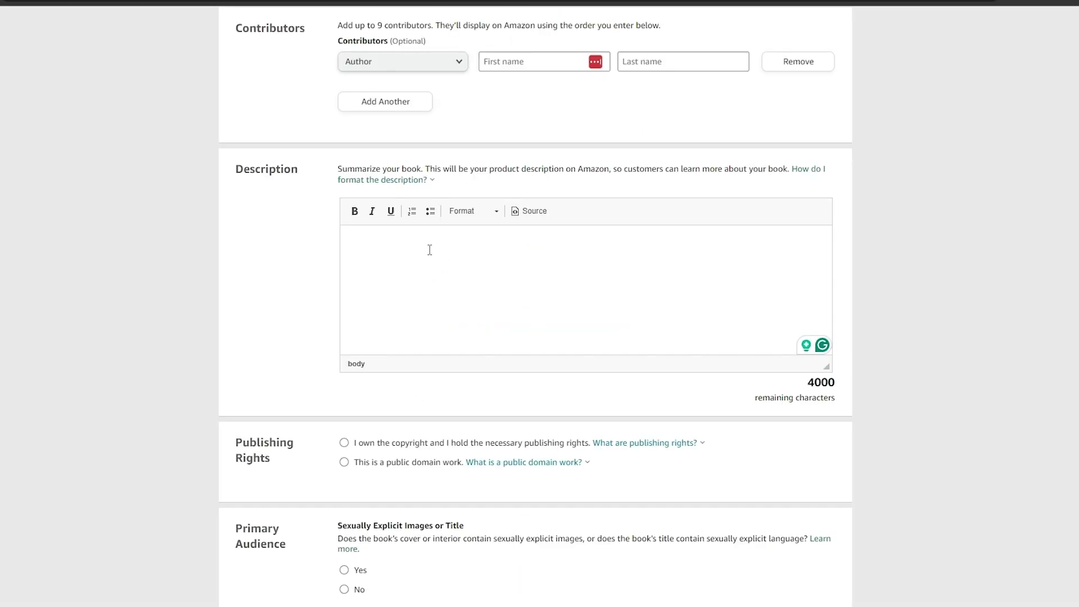
key(ctrl+v)
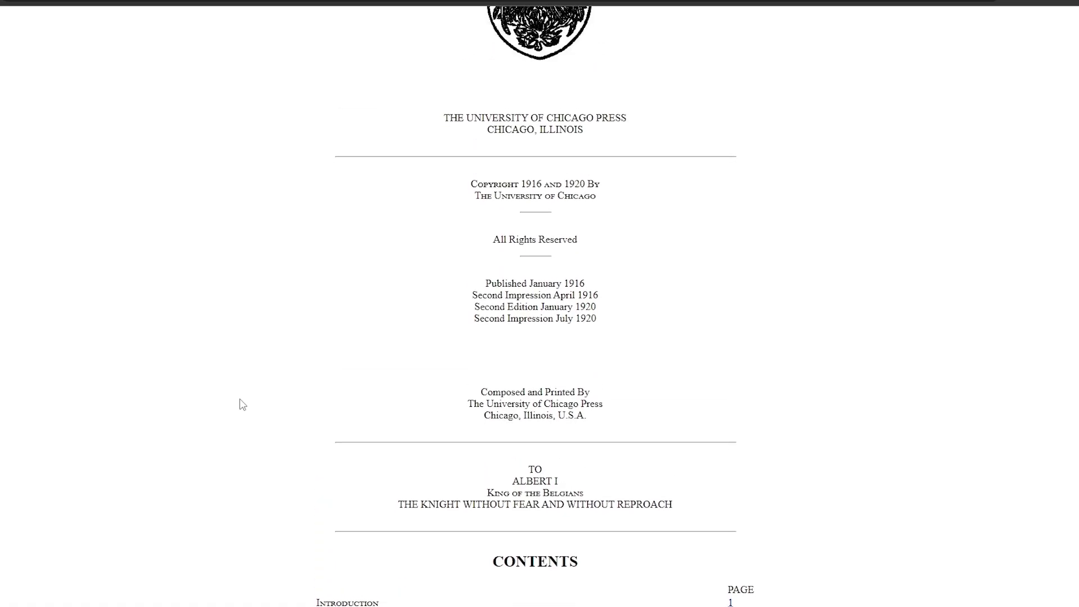
scroll(243, 405, up, 3)
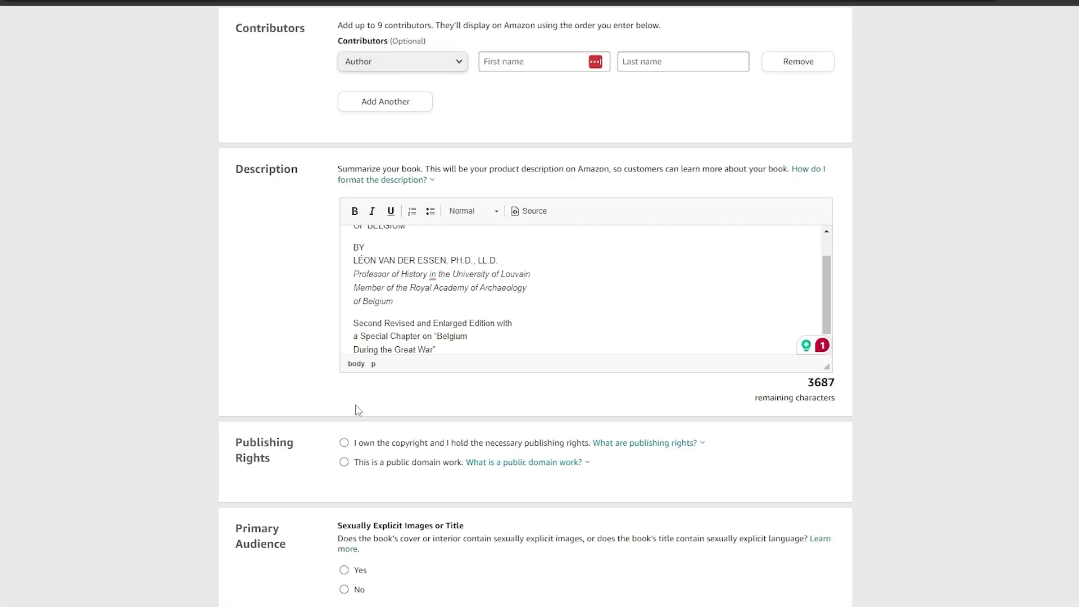
scroll(356, 409, down, 4)
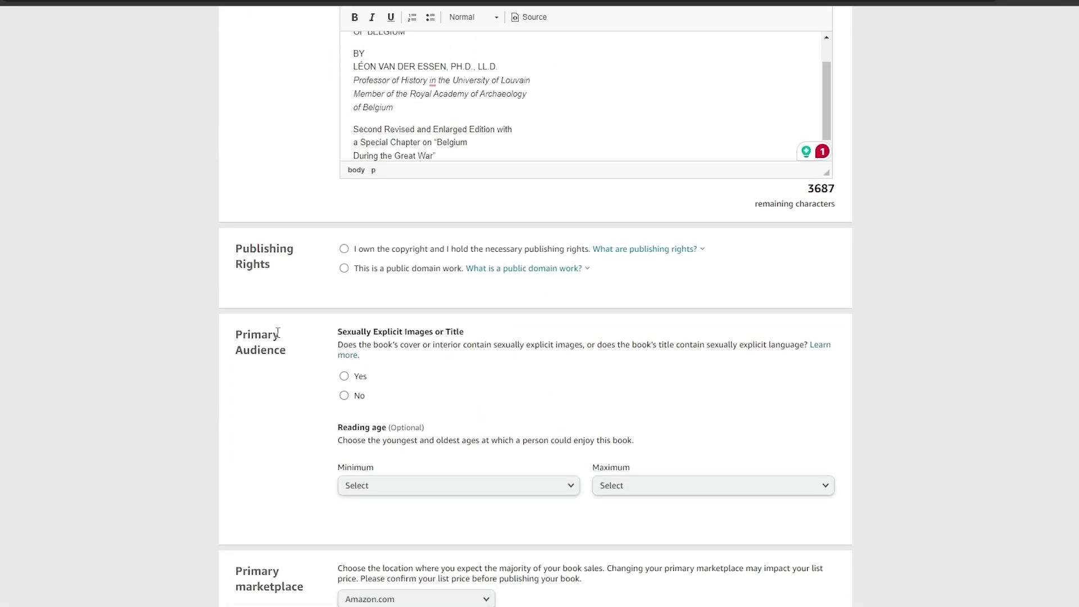
Mark the book as a public domain work under Publishing Rights.
drag(266, 257, 310, 264)
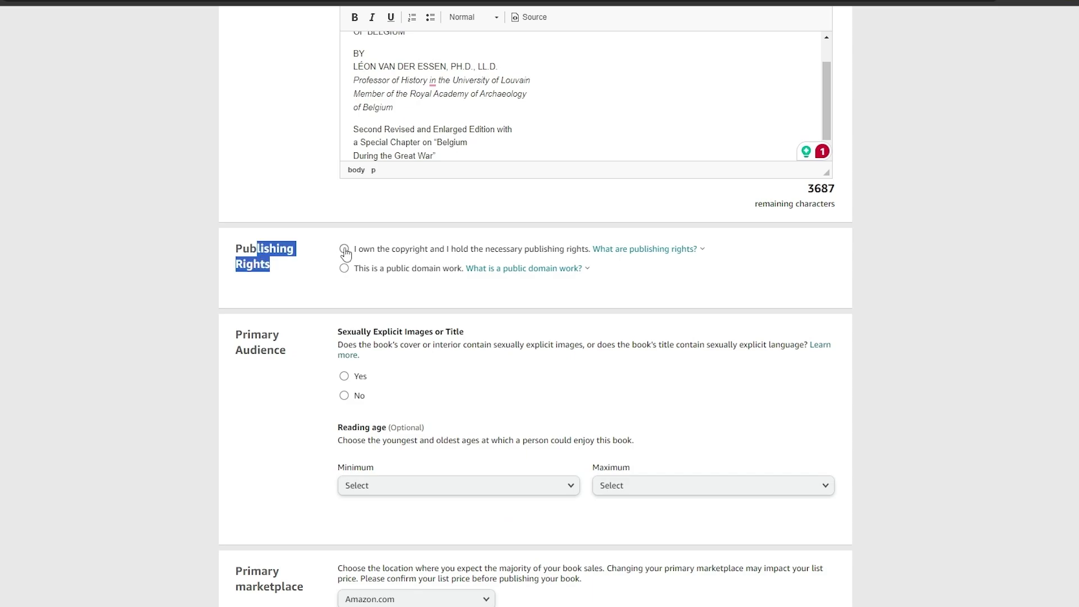
click(345, 268)
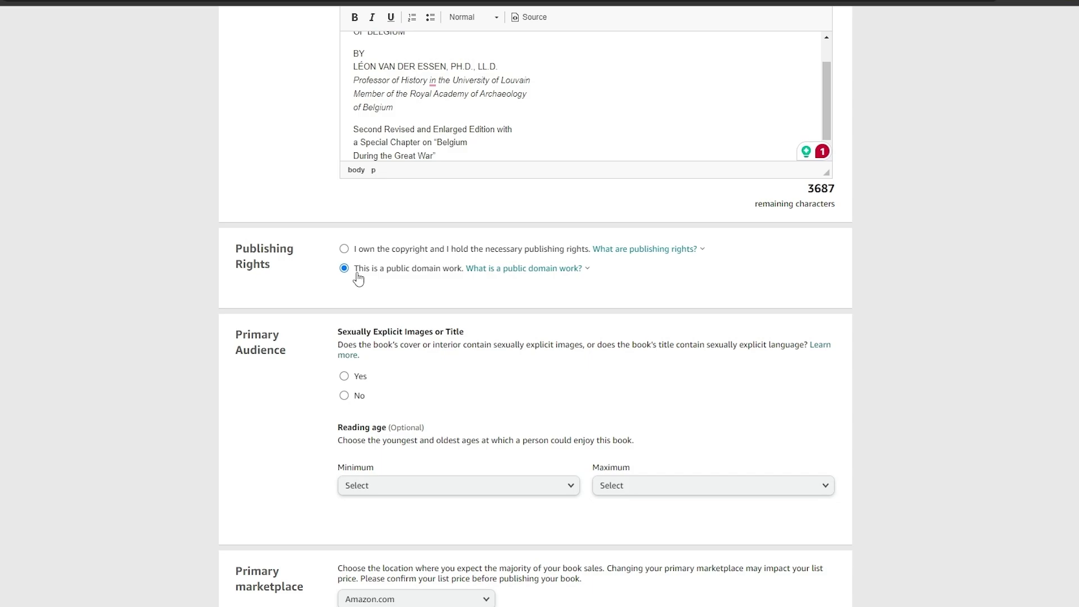
drag(358, 271, 448, 269)
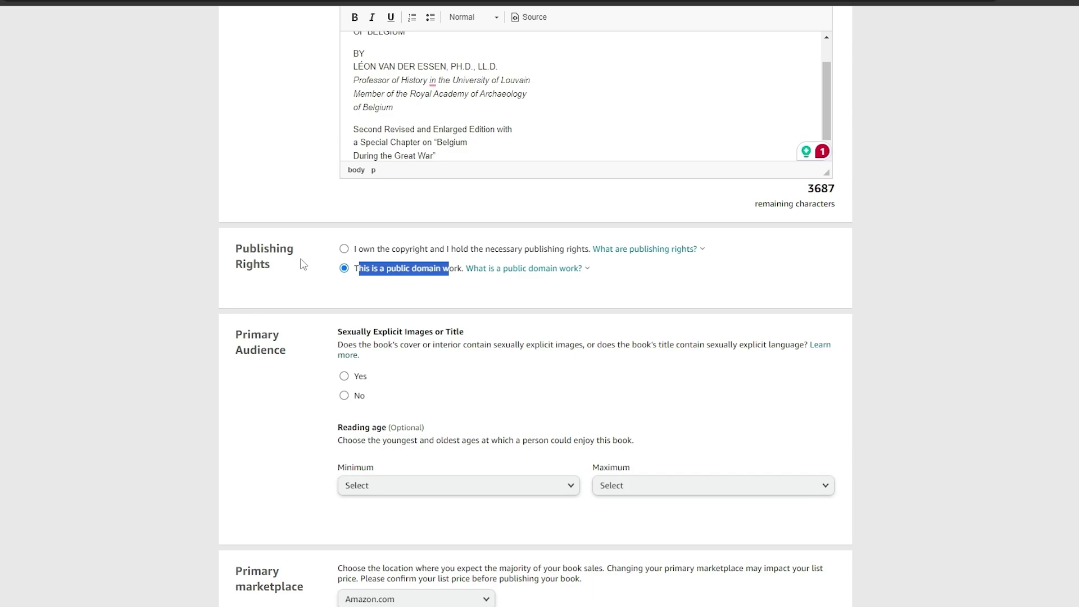
click(255, 295)
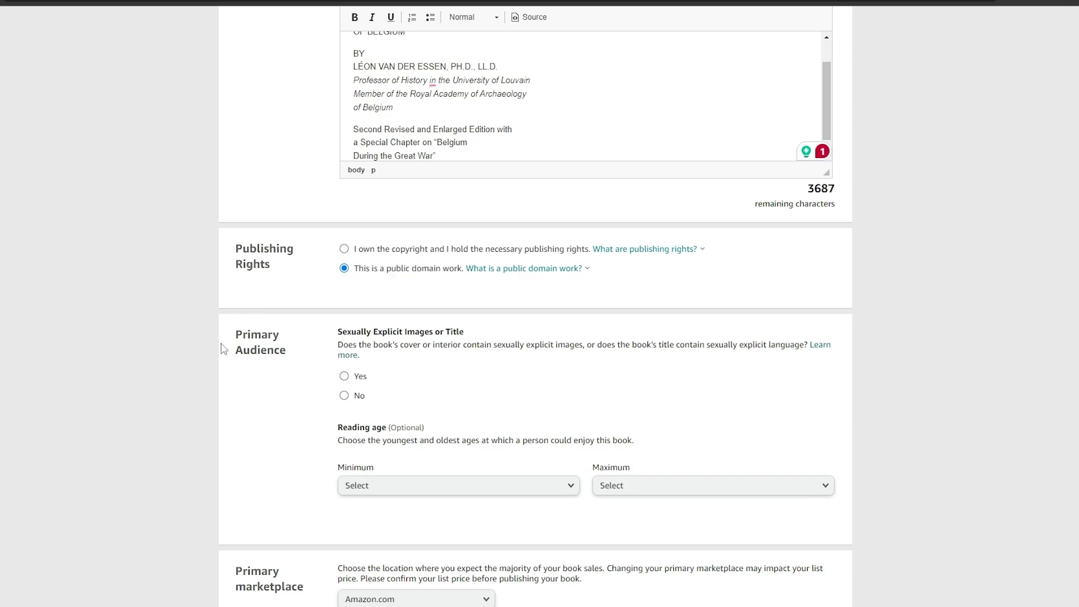
drag(232, 337, 317, 370)
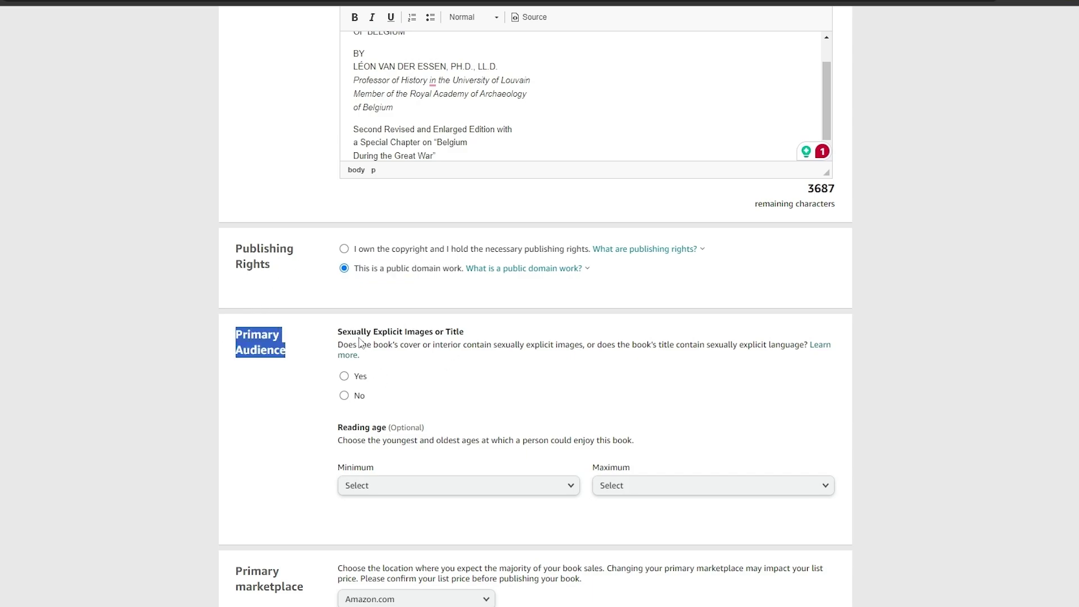
drag(356, 332, 483, 338)
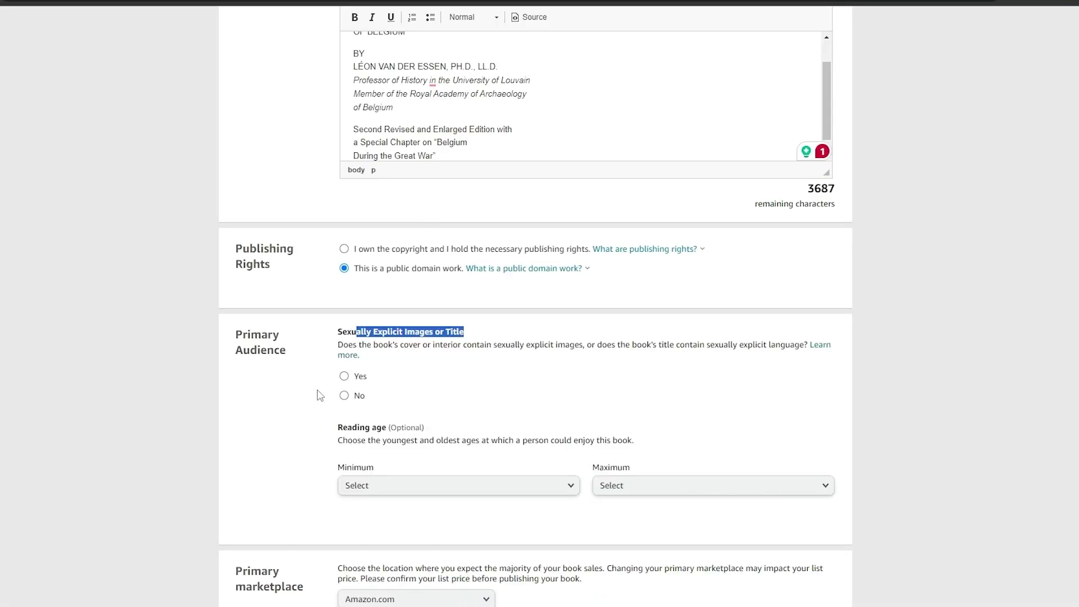
Declare no sexually explicit content and set the minimum reading age to 15, leaving the maximum unset.
click(356, 397)
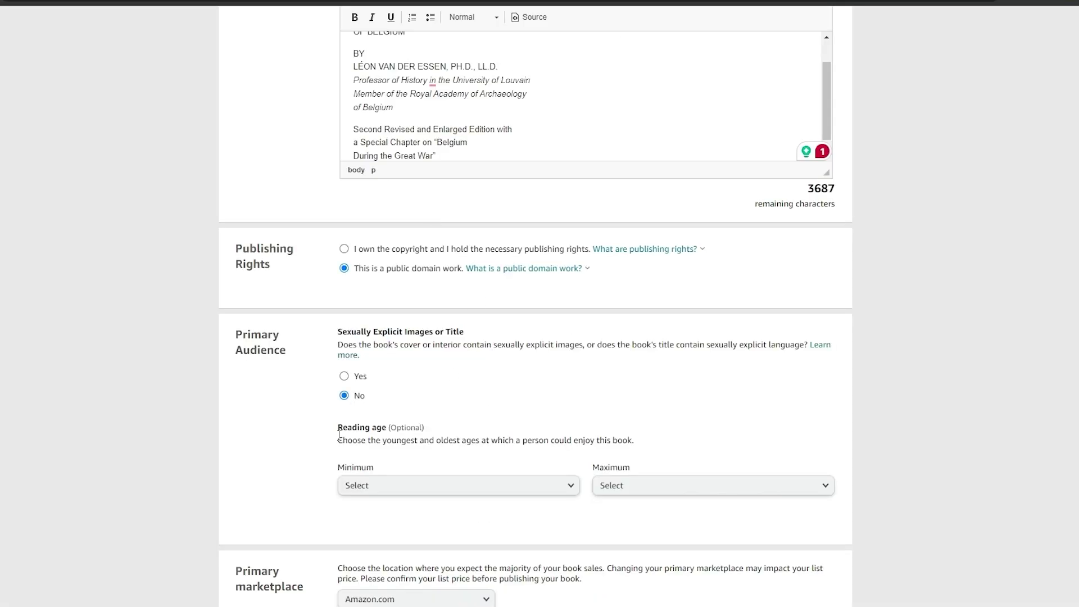
scroll(339, 437, down, 5)
drag(339, 169, 378, 170)
click(374, 227)
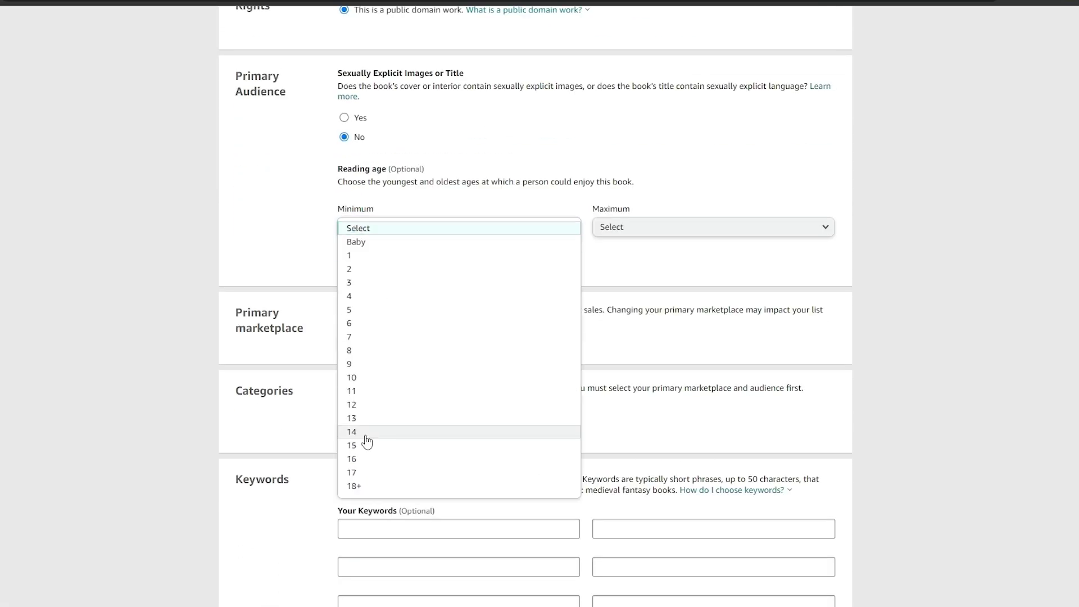
scroll(349, 448, down, 2)
scroll(297, 482, up, 3)
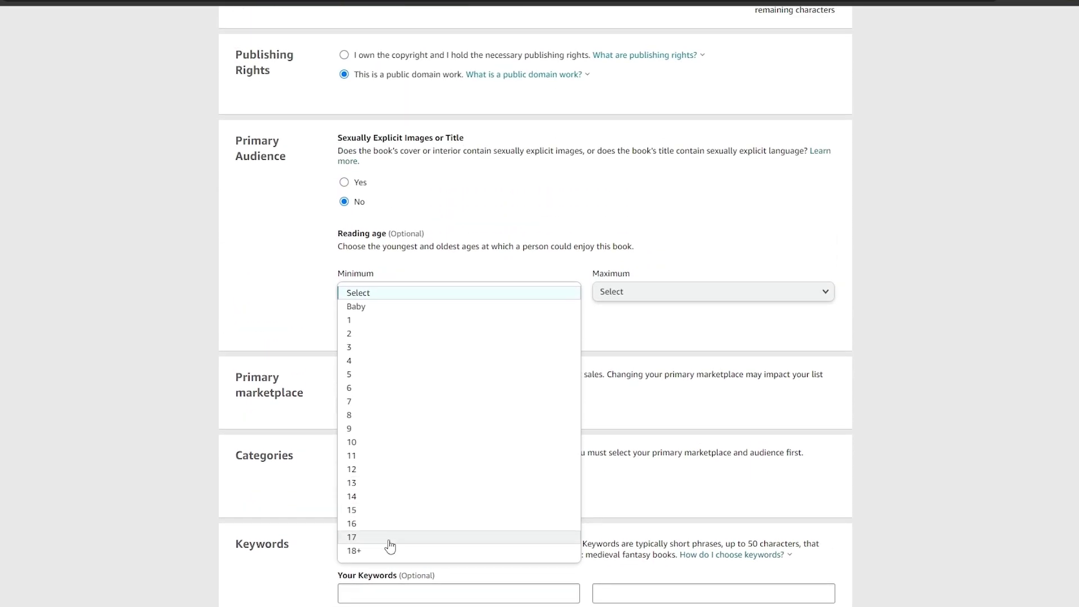
click(383, 539)
click(543, 292)
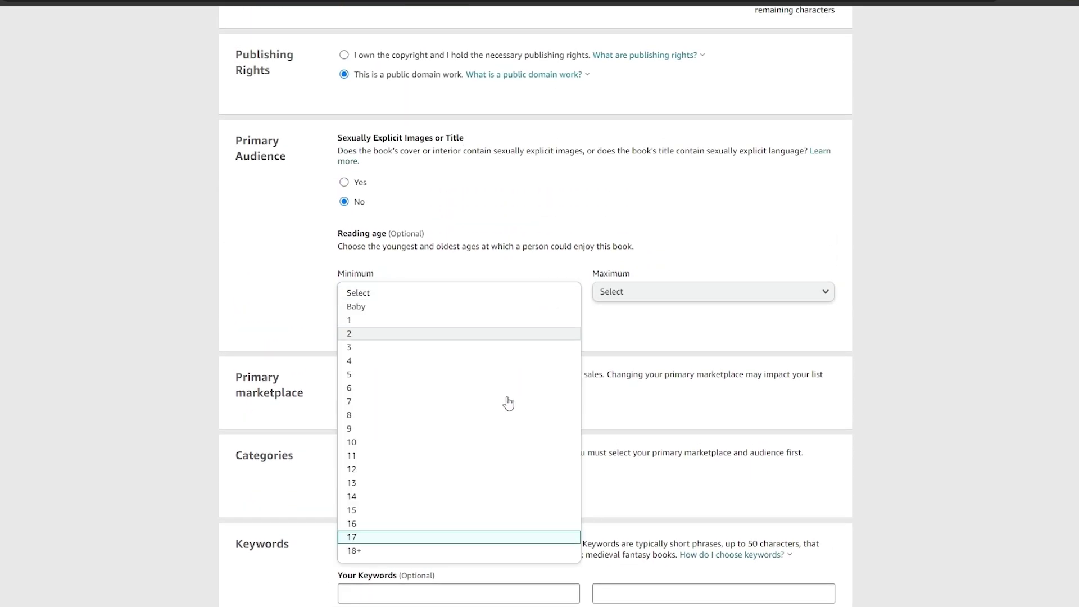
click(393, 510)
click(640, 291)
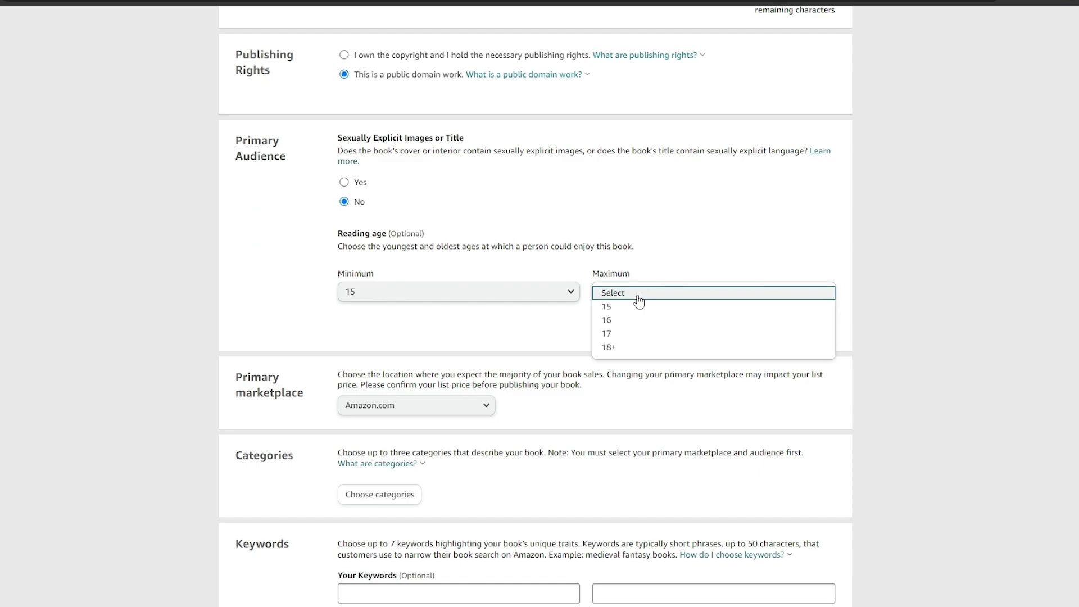
click(641, 293)
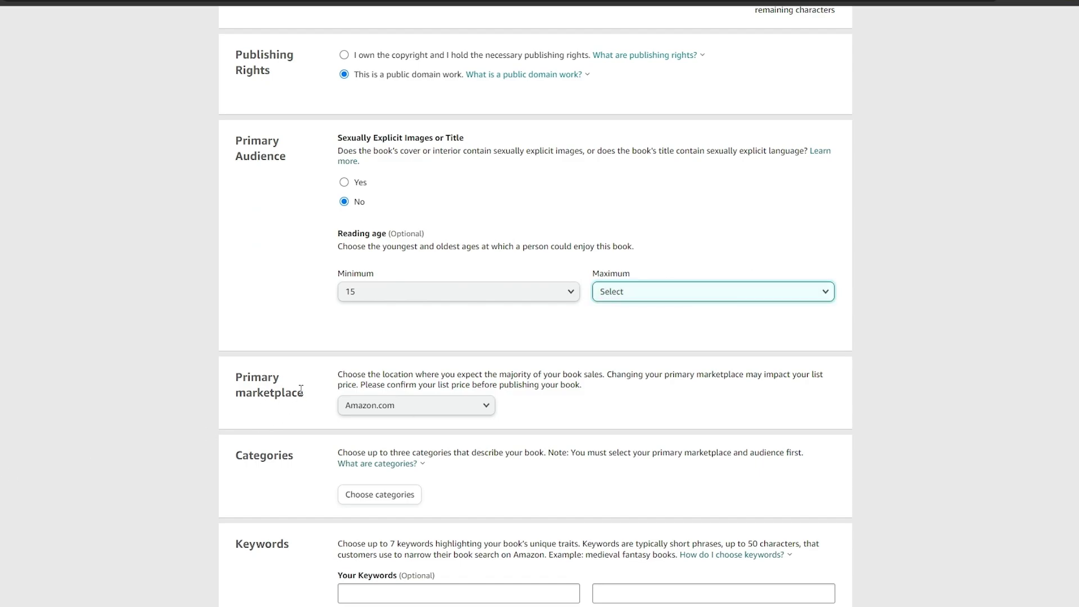
Set Amazon.com as the primary marketplace and bring up the category chooser.
double_click(248, 375)
click(405, 407)
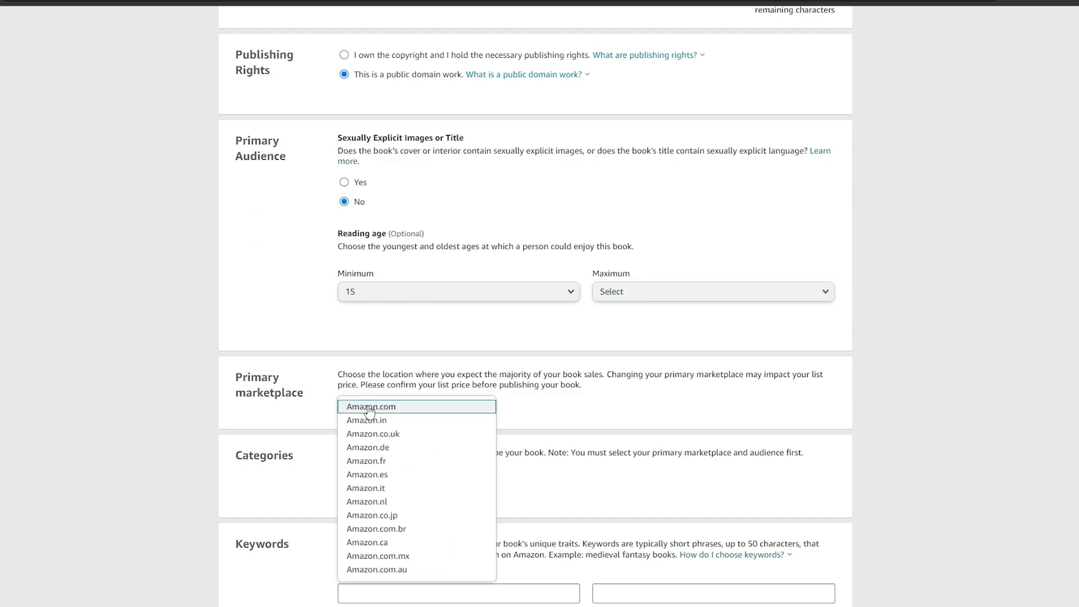
click(369, 407)
scroll(373, 357, down, 3)
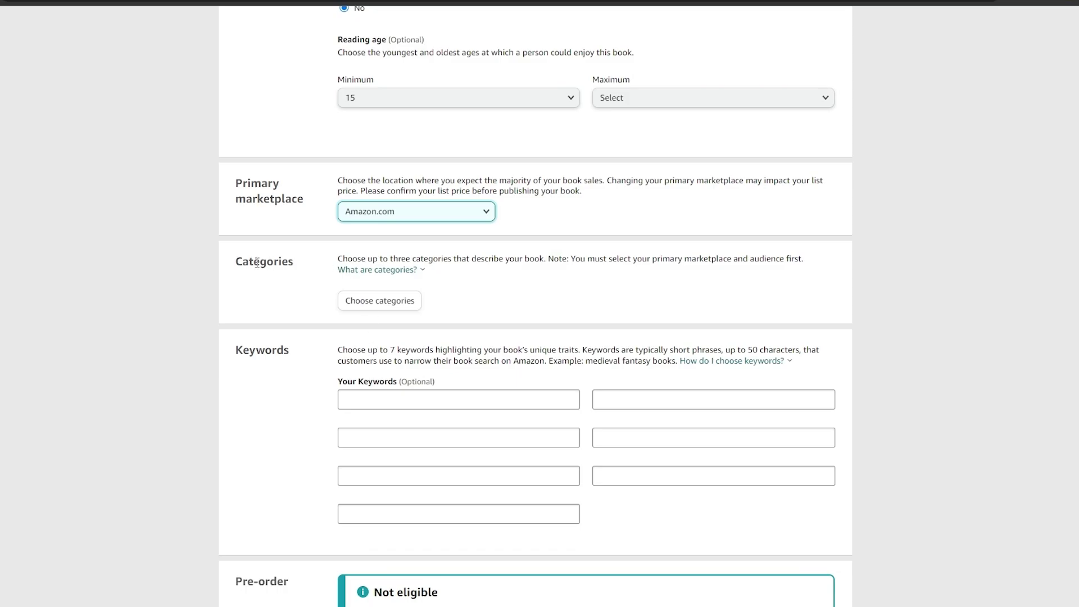
click(368, 307)
Pick History, Europe and Central, tick Germany, and save the categories.
click(357, 292)
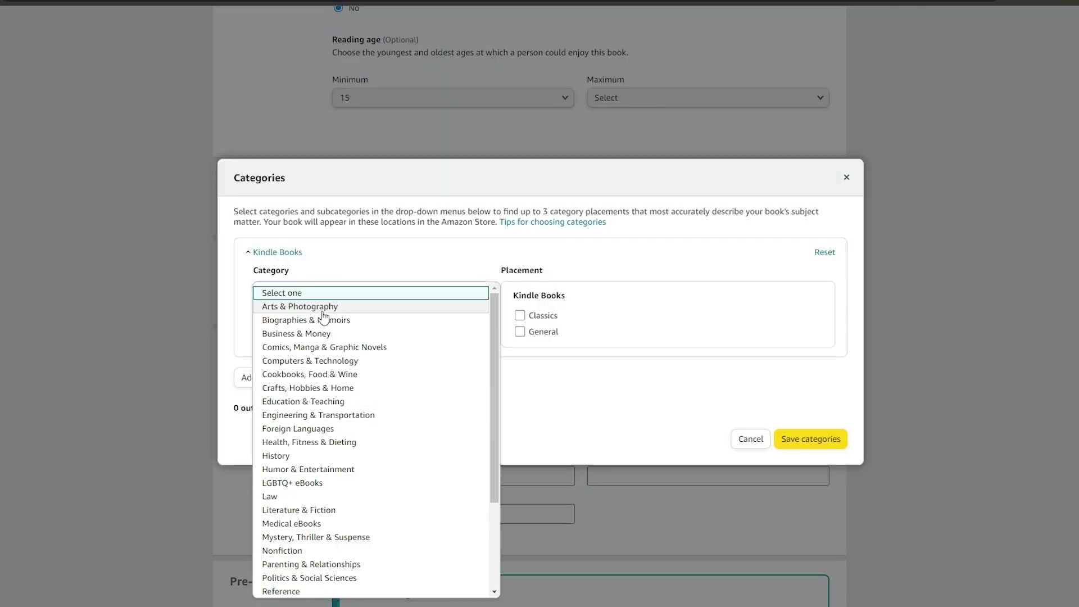
click(296, 456)
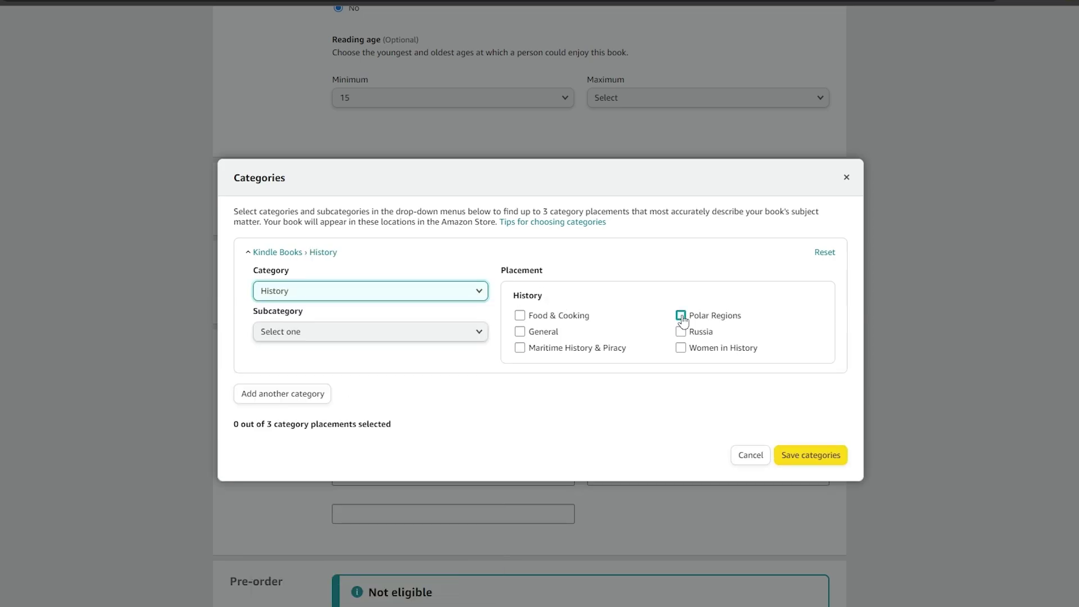
click(309, 334)
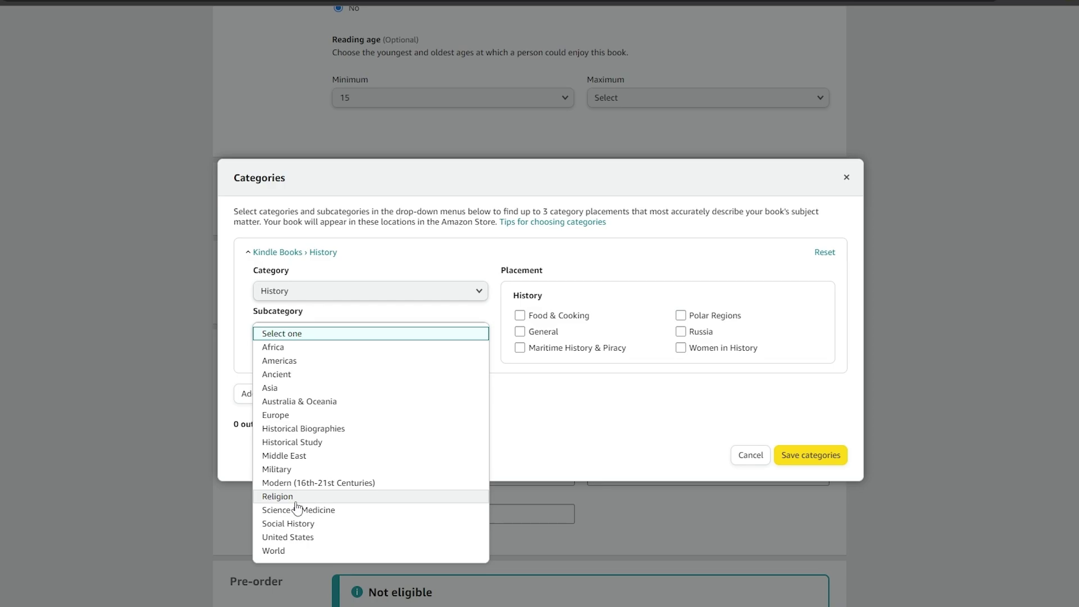
click(340, 419)
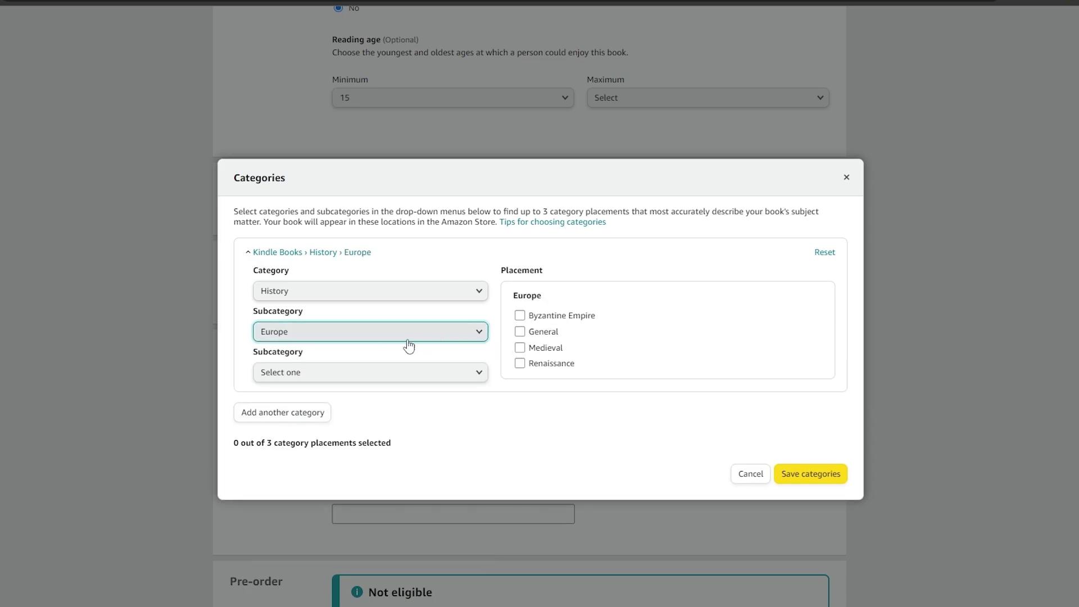
click(326, 374)
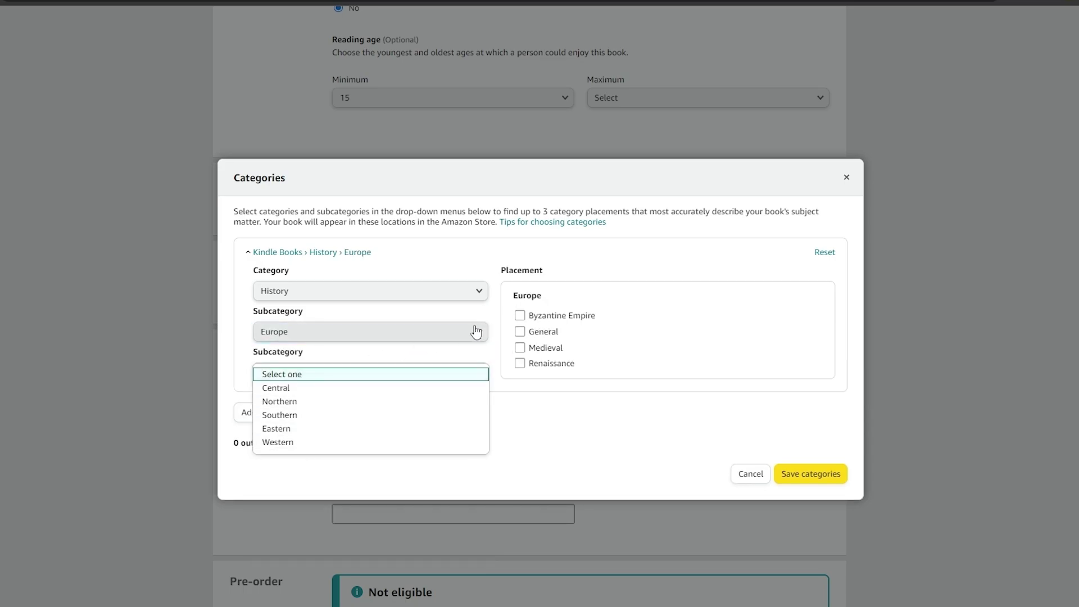
click(388, 388)
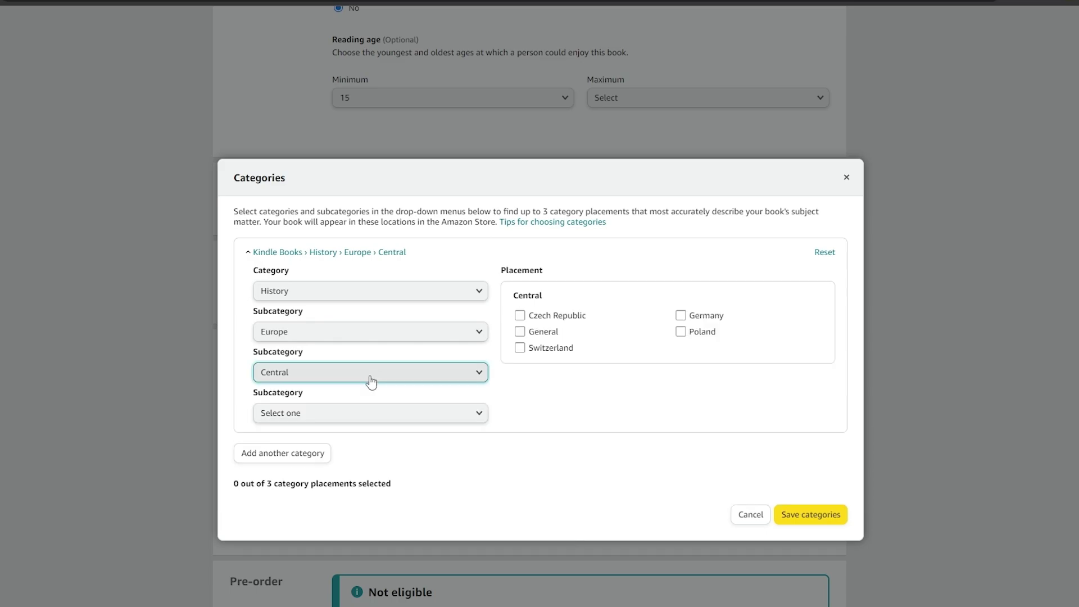
drag(281, 352, 289, 352)
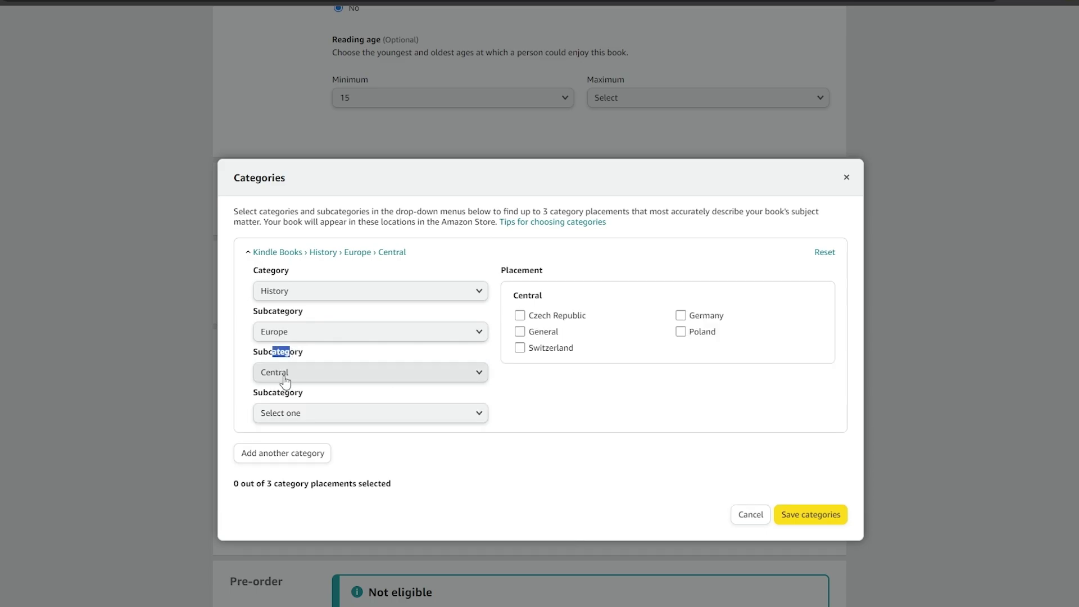
click(285, 382)
click(276, 386)
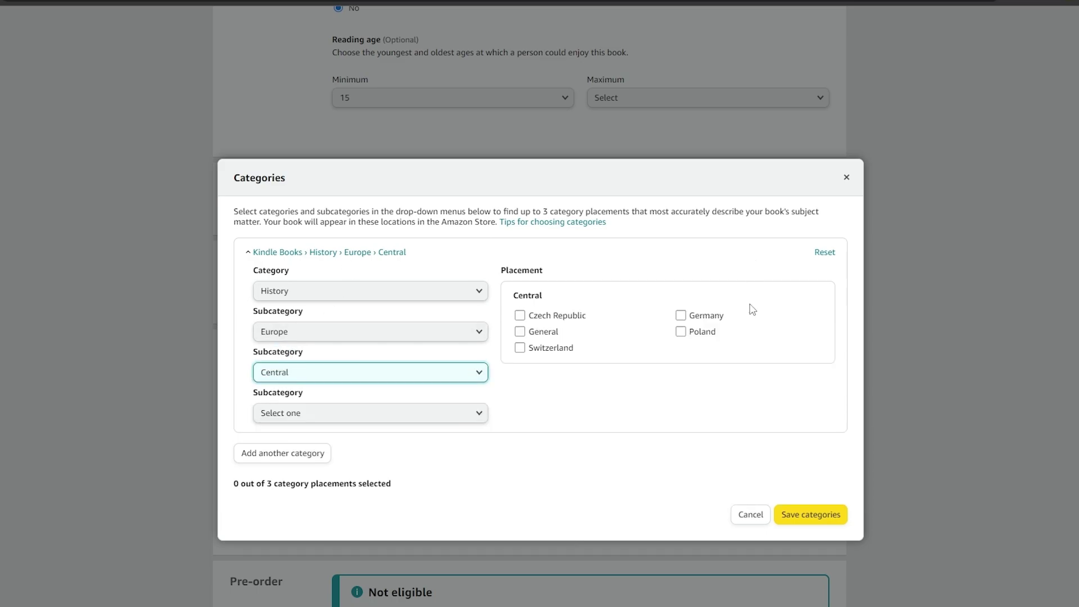
click(700, 322)
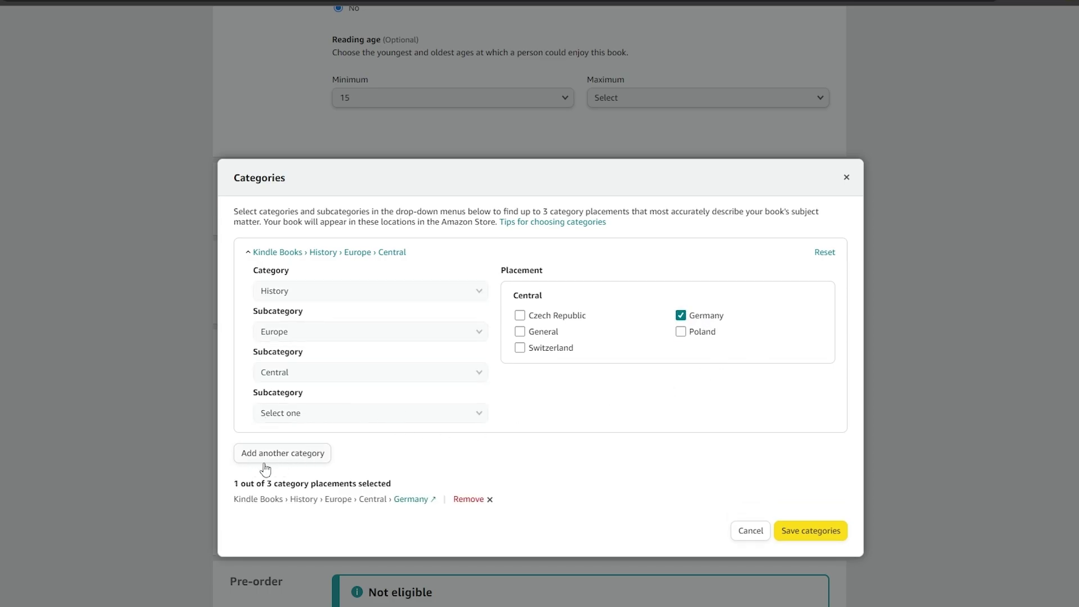
click(827, 531)
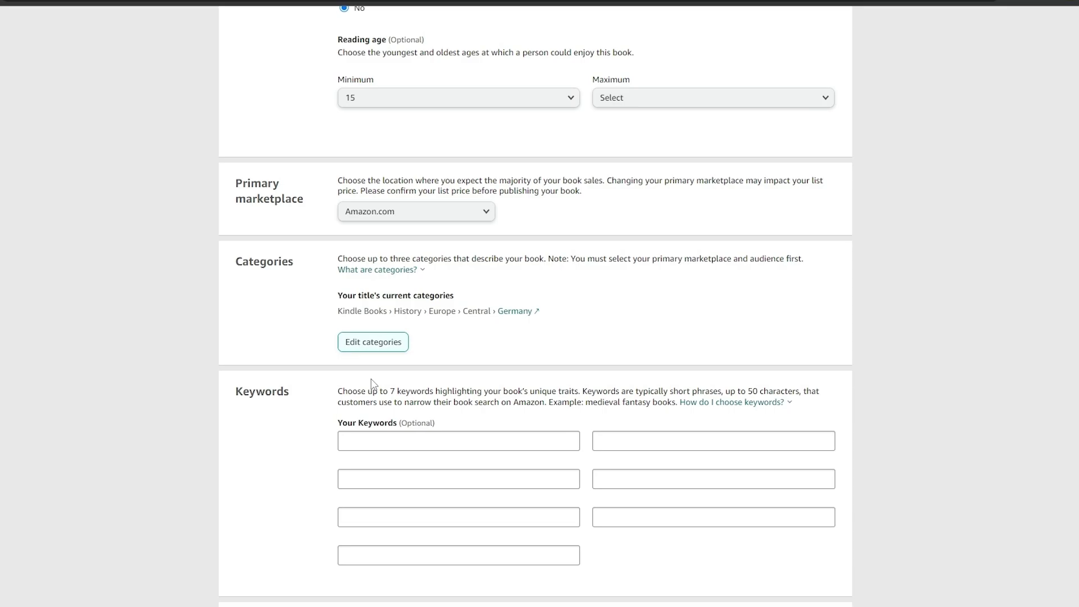
Try Save and Continue on the details, which raises a reading-age error.
scroll(371, 384, down, 3)
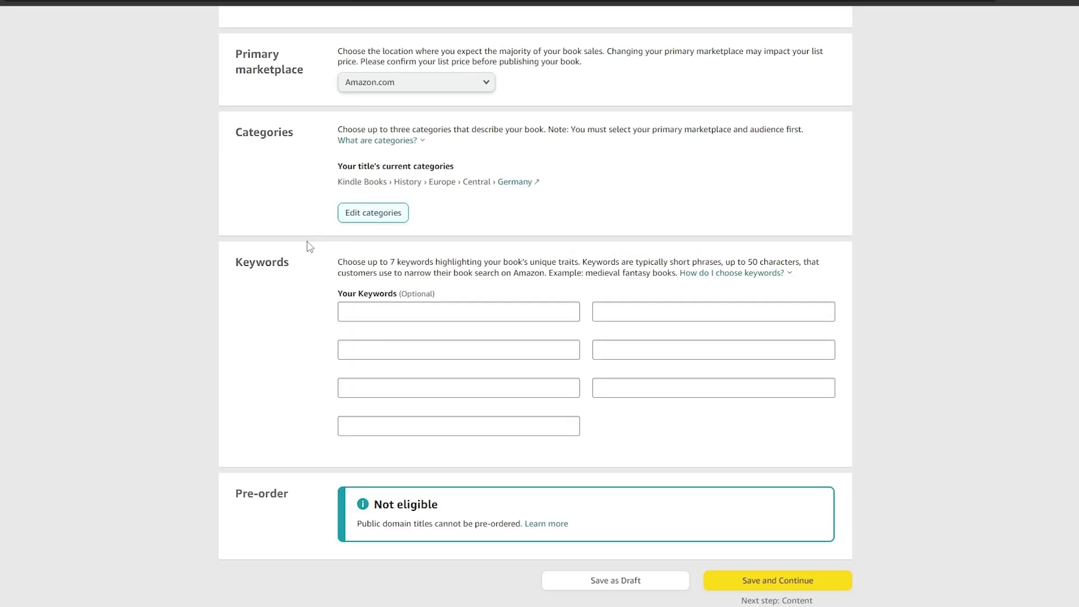
scroll(246, 313, down, 3)
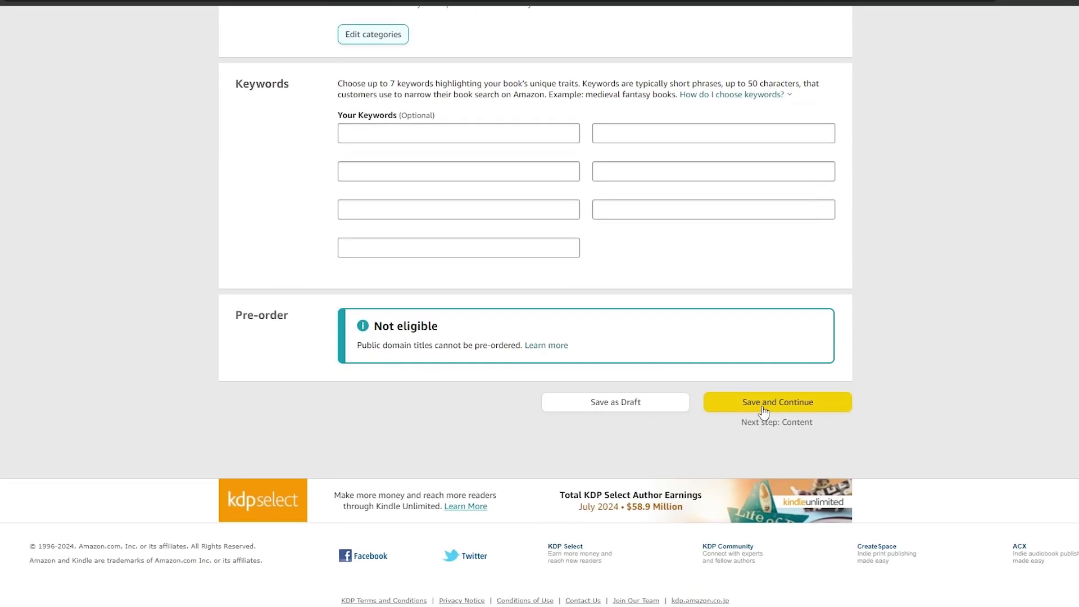
click(765, 411)
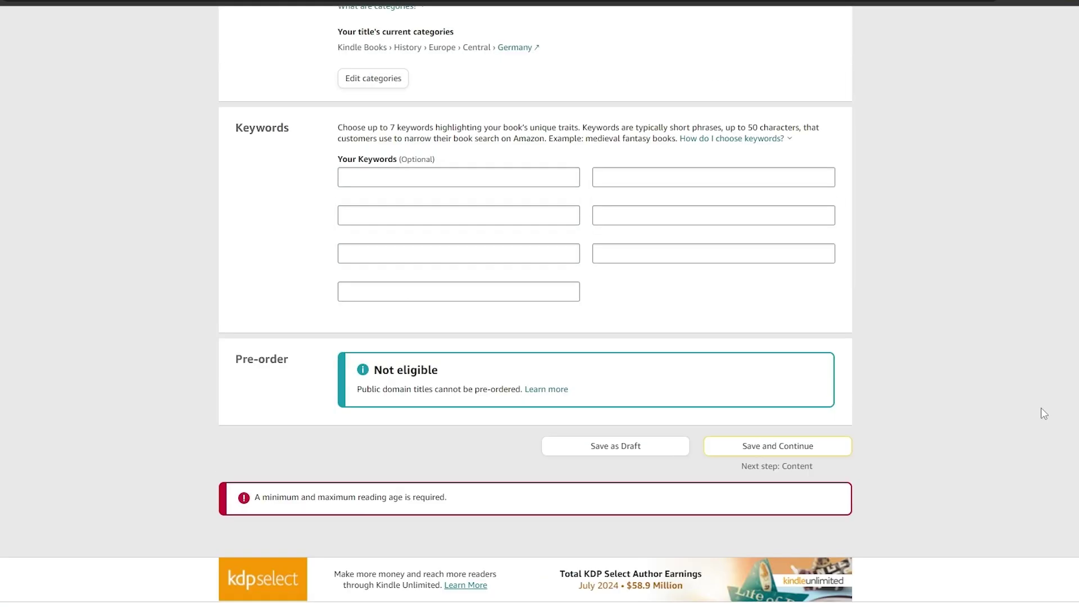
drag(269, 497, 473, 504)
click(984, 448)
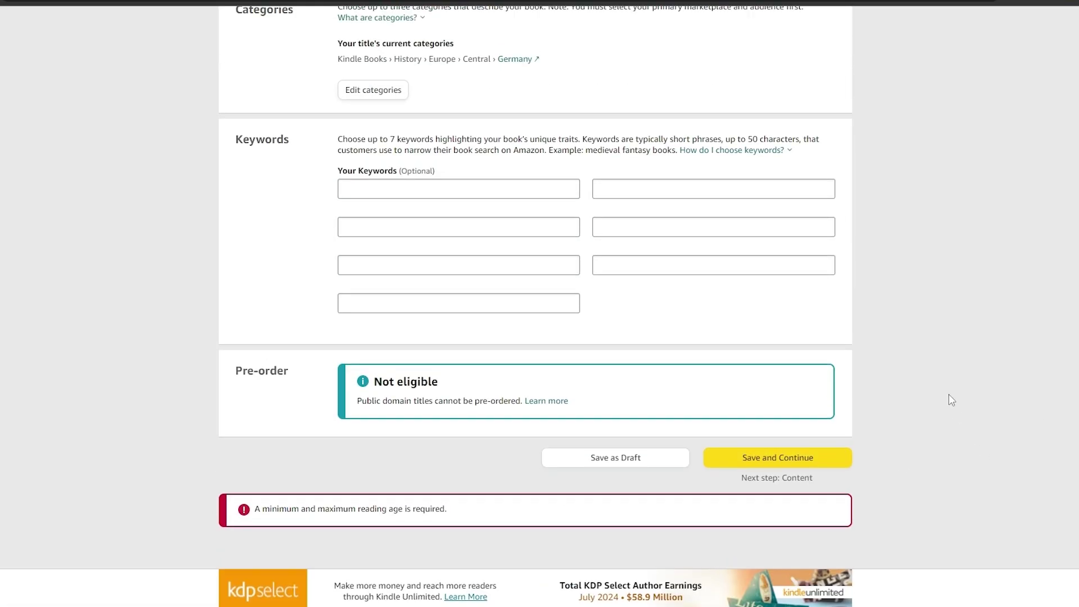
scroll(949, 400, up, 10)
Set the maximum reading age to 18+ and save, continuing to eBook Content.
click(641, 426)
click(615, 471)
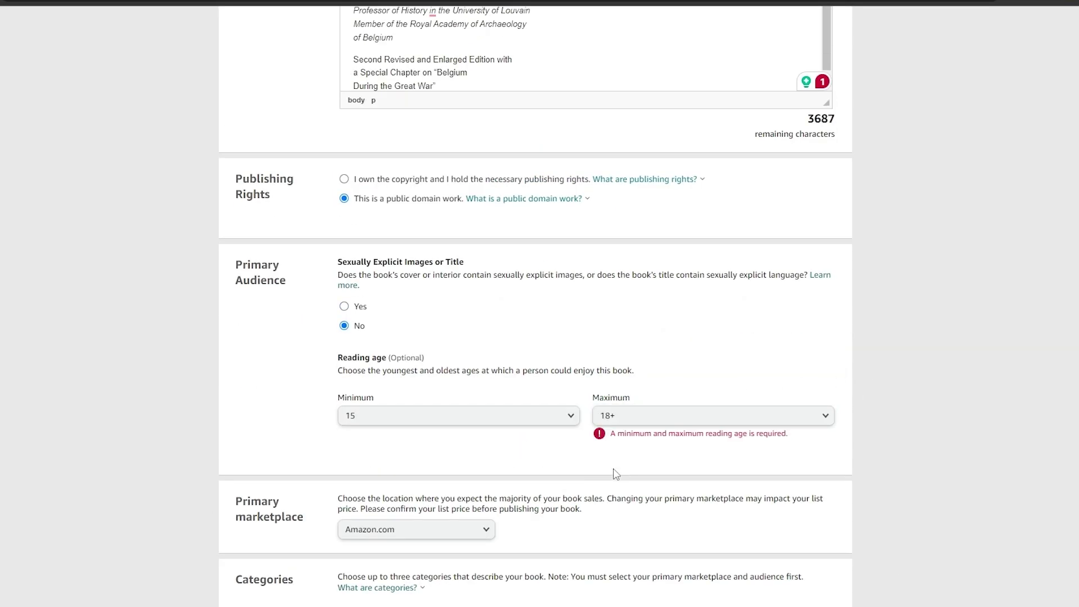
scroll(602, 487, down, 10)
click(807, 369)
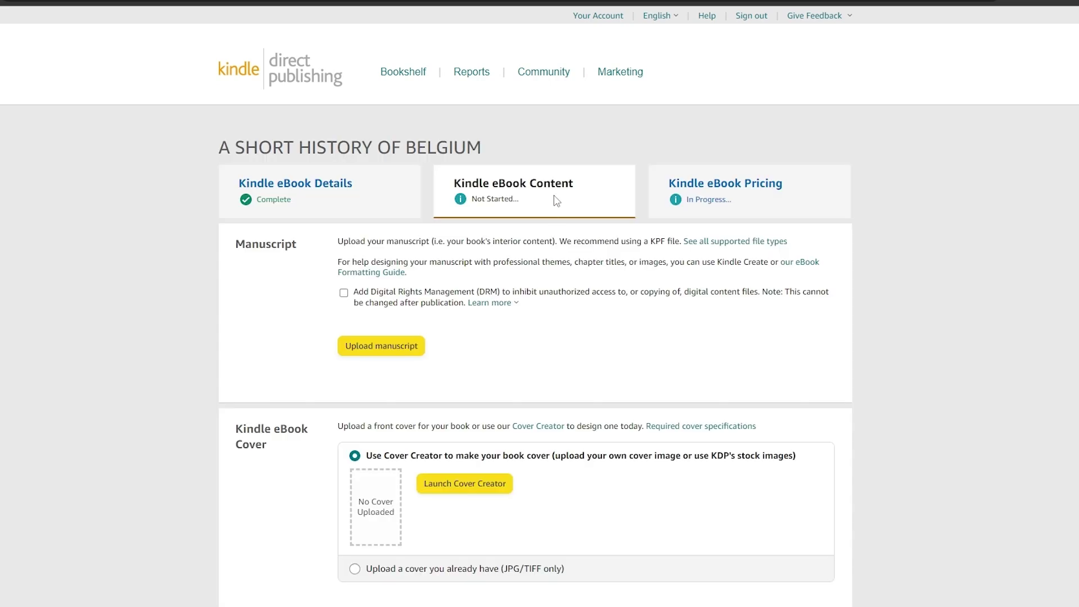
scroll(554, 197, down, 2)
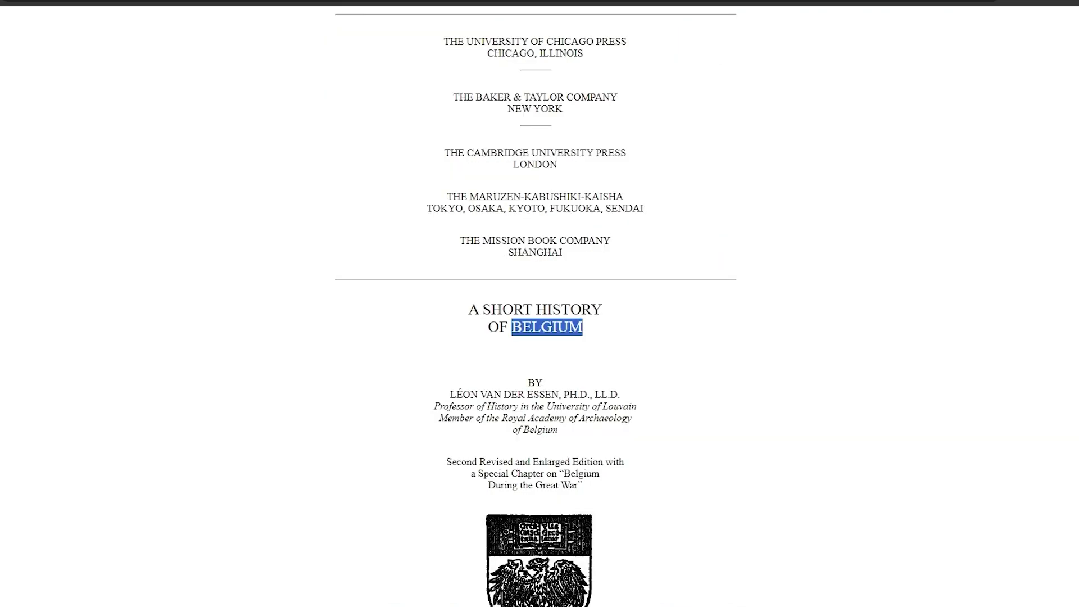
Save the Gutenberg front cover image to the computer as front_cover.jpg.
scroll(735, 313, up, 10)
scroll(579, 248, up, 8)
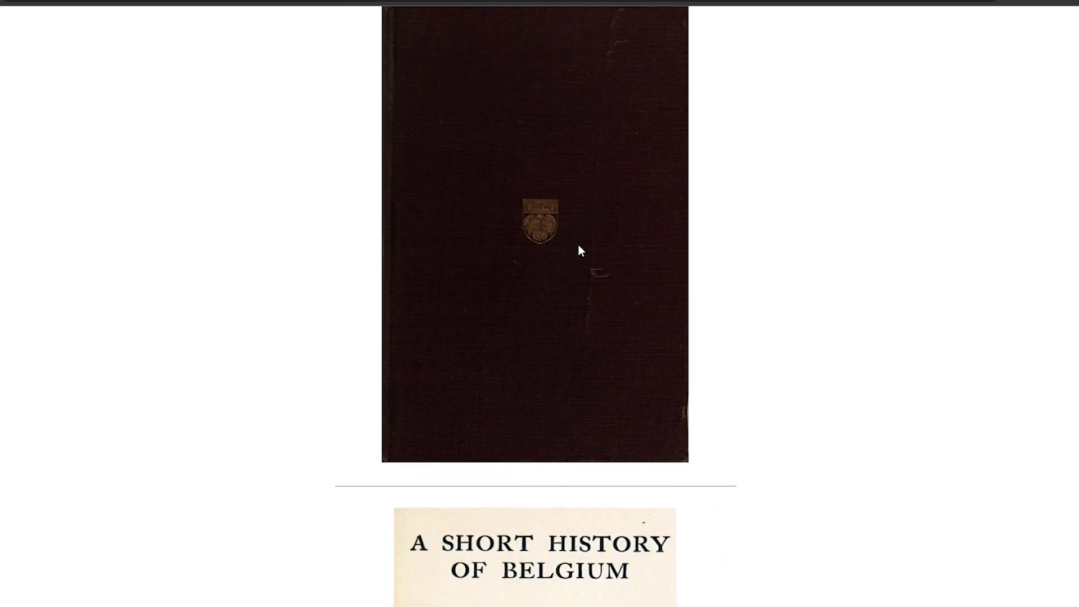
scroll(562, 178, down, 2)
right_click(568, 177)
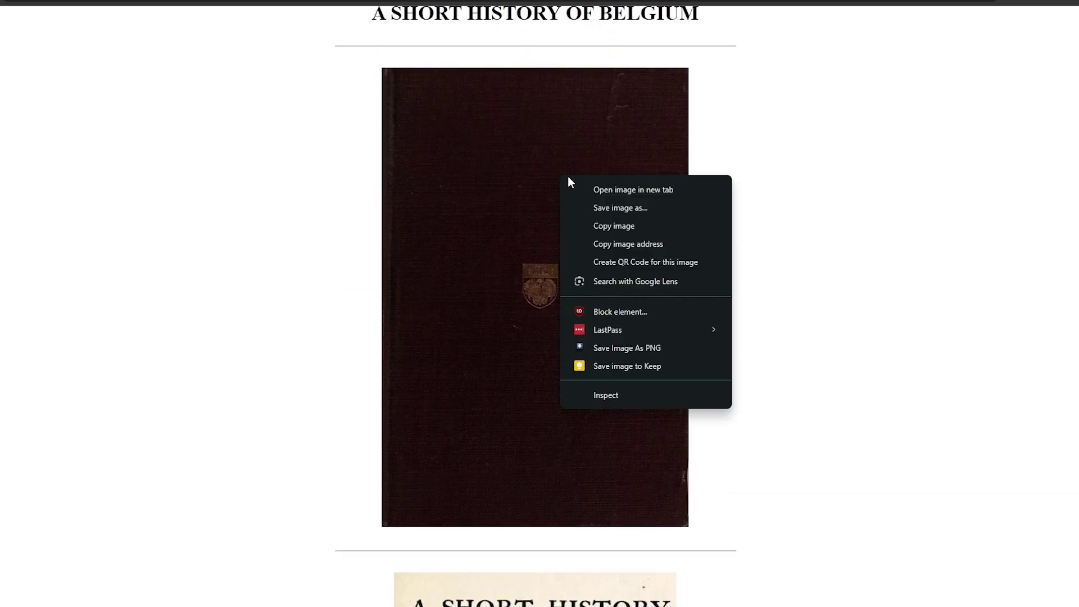
click(622, 208)
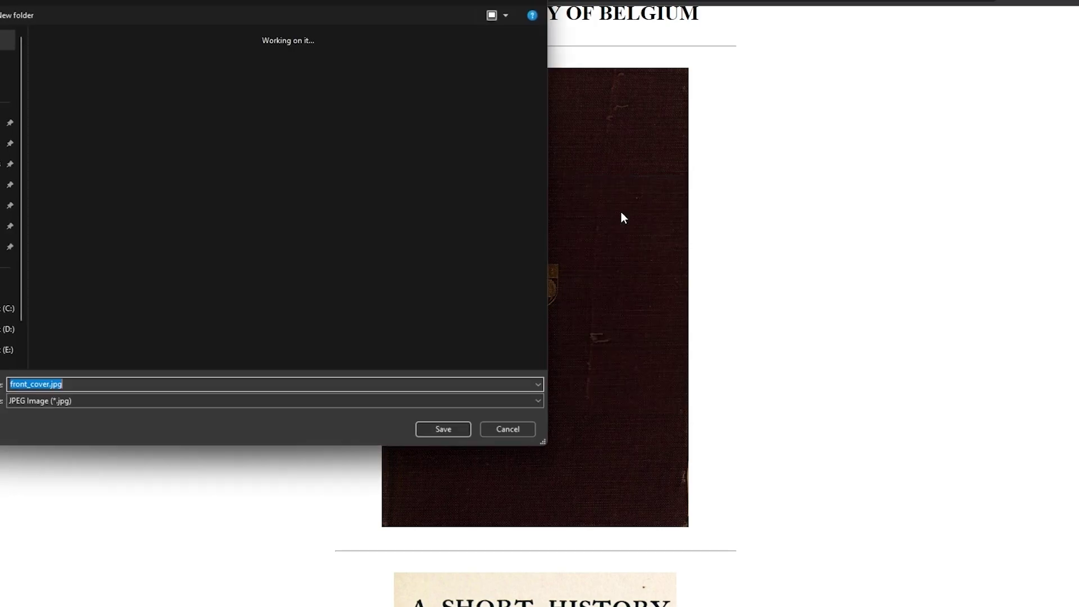
click(448, 427)
Check the title-page image's options, then select the word BELGIUM in the title.
scroll(467, 416, down, 6)
right_click(490, 396)
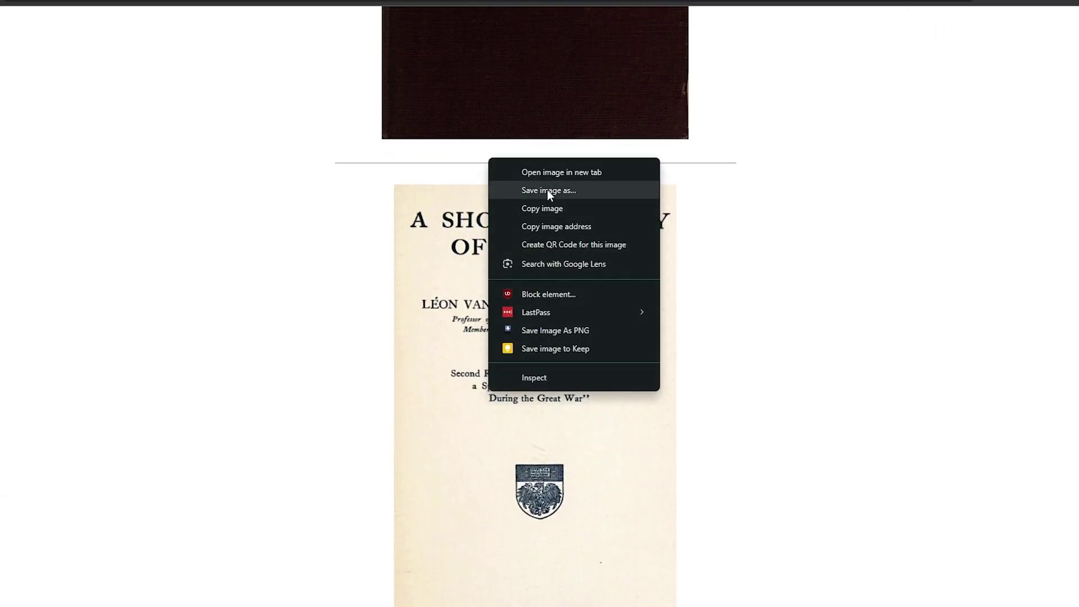
key(Escape)
scroll(535, 337, down, 10)
double_click(547, 418)
scroll(436, 431, up, 10)
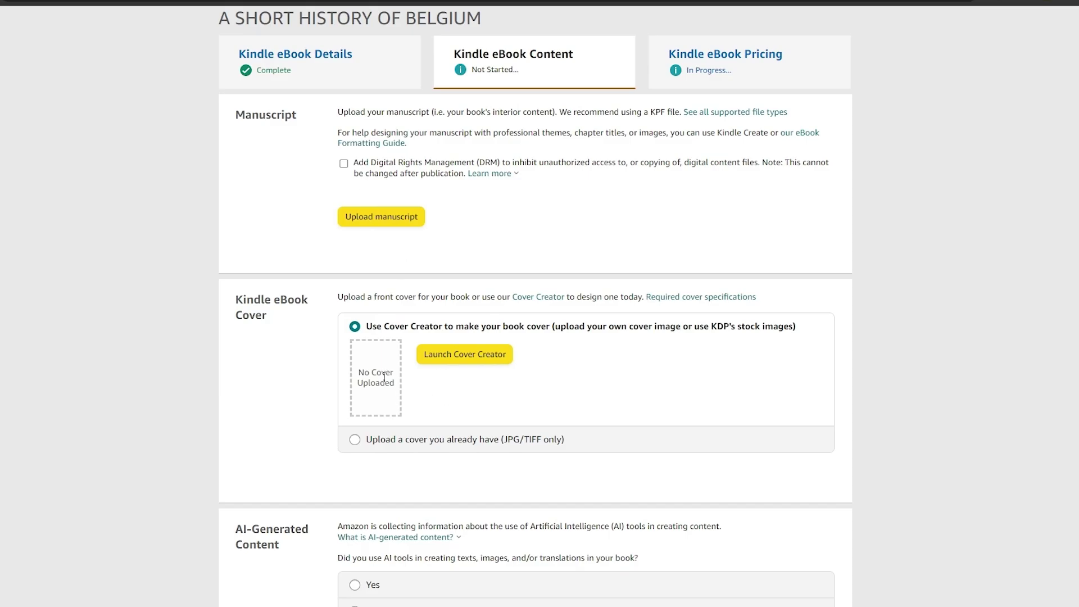
Start Cover Creator and dismiss its introduction and image-gathering prompt.
click(429, 351)
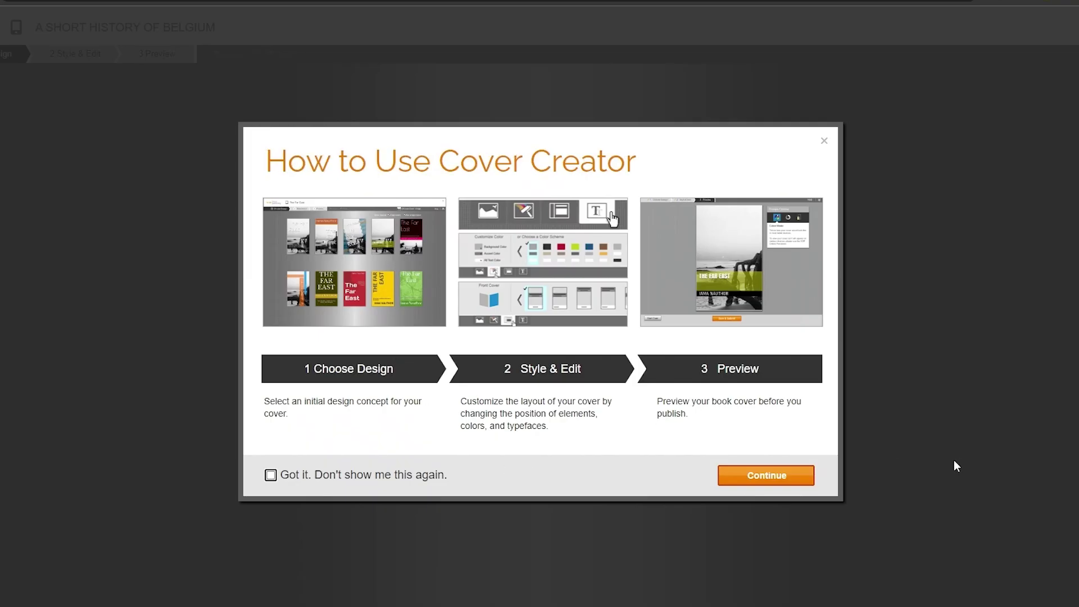
click(766, 475)
click(820, 155)
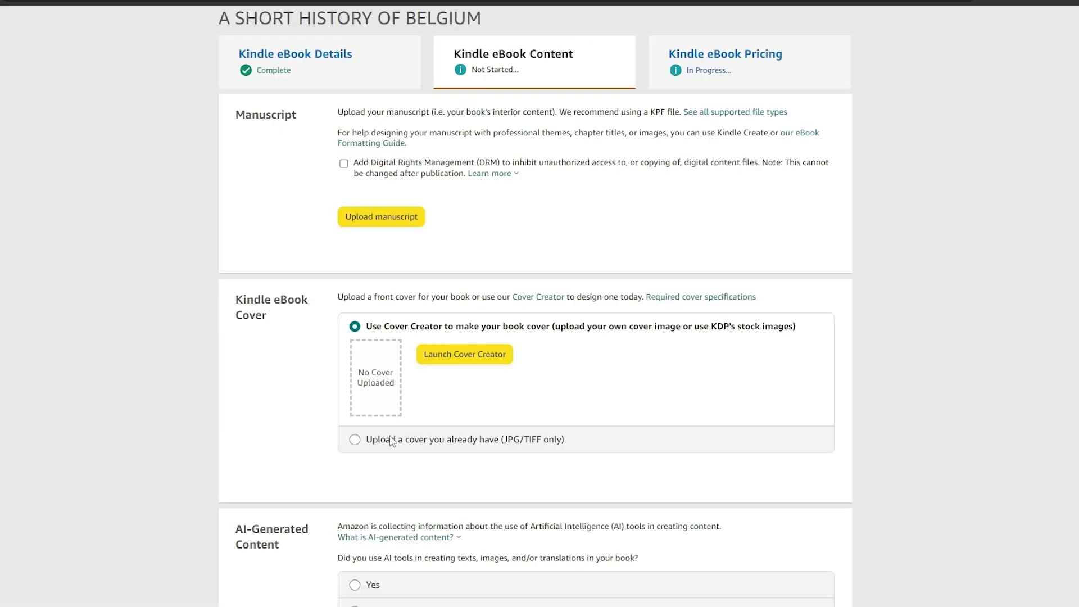
Upload front_cover.jpg, which is rejected as too small, then switch back and launch Cover Creator.
click(355, 440)
click(438, 384)
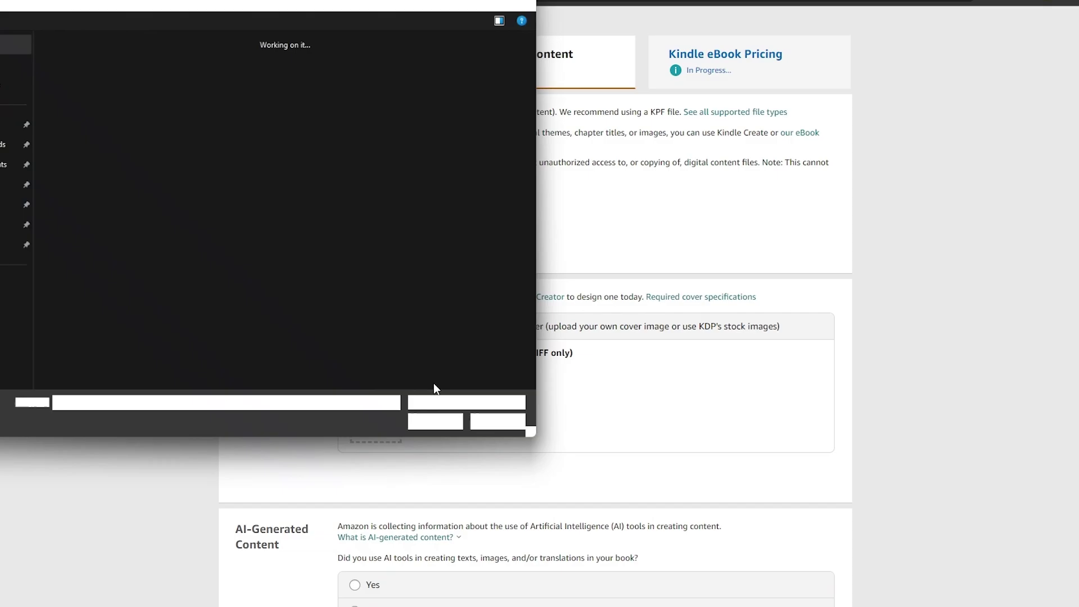
double_click(236, 112)
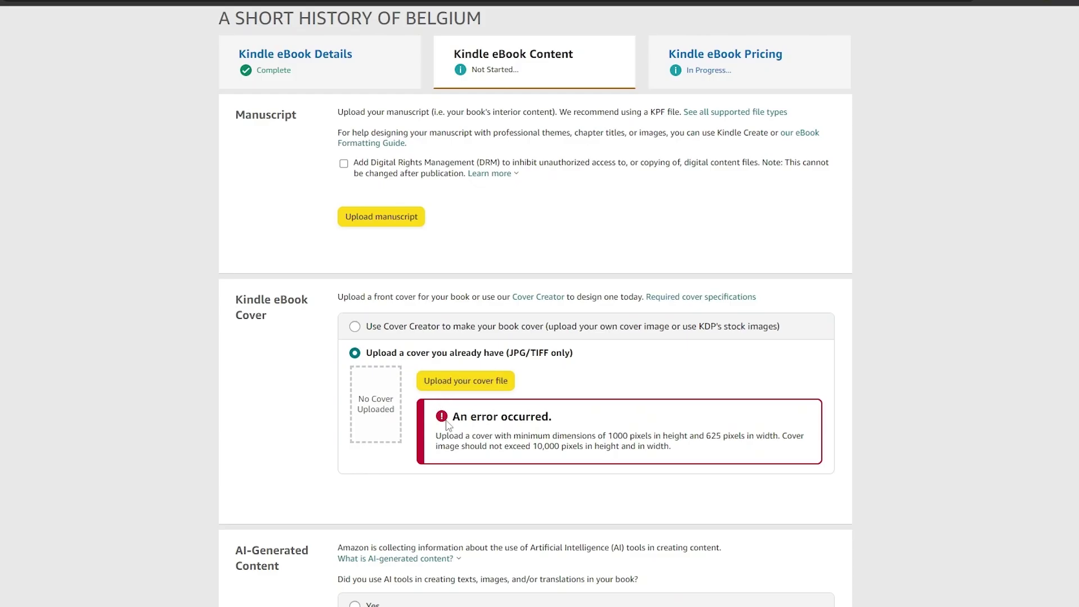
drag(439, 433, 613, 436)
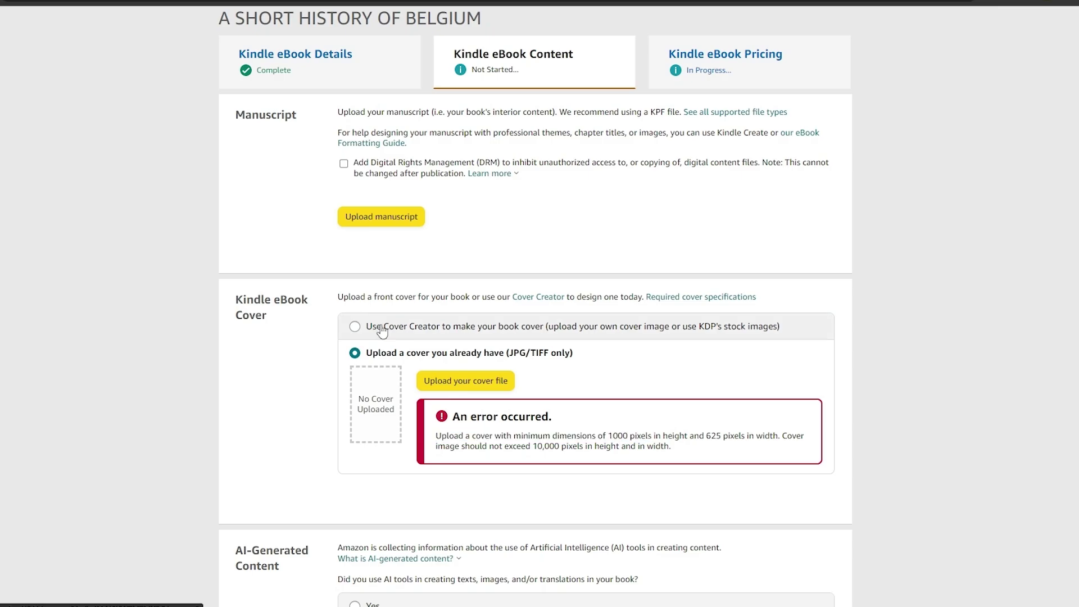
click(355, 326)
click(462, 356)
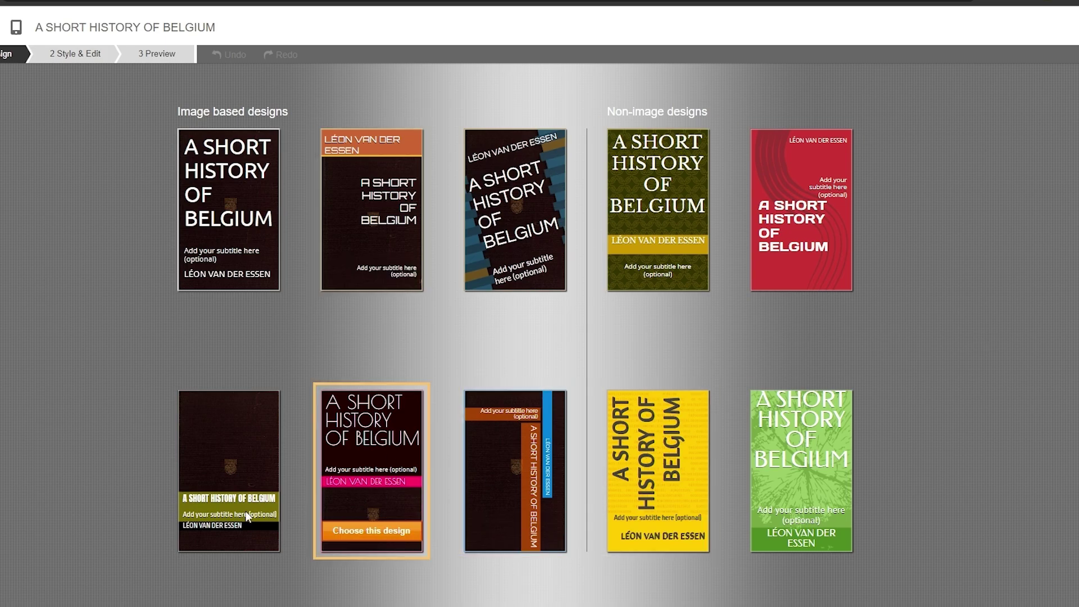
Pick the dark bottom-left design with the olive title band, save it and preview the cover.
click(243, 533)
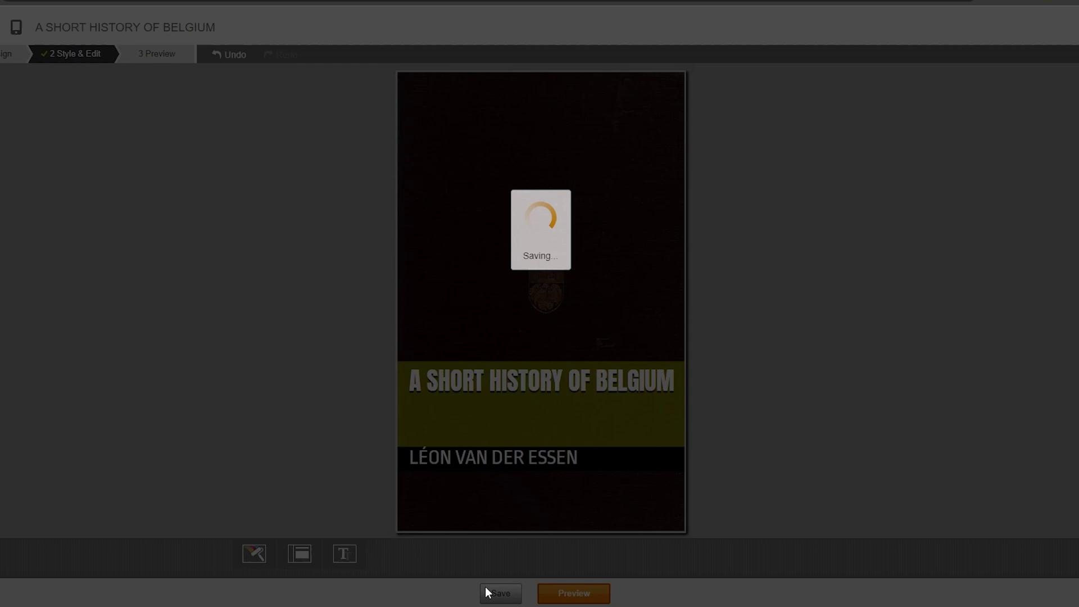
click(487, 592)
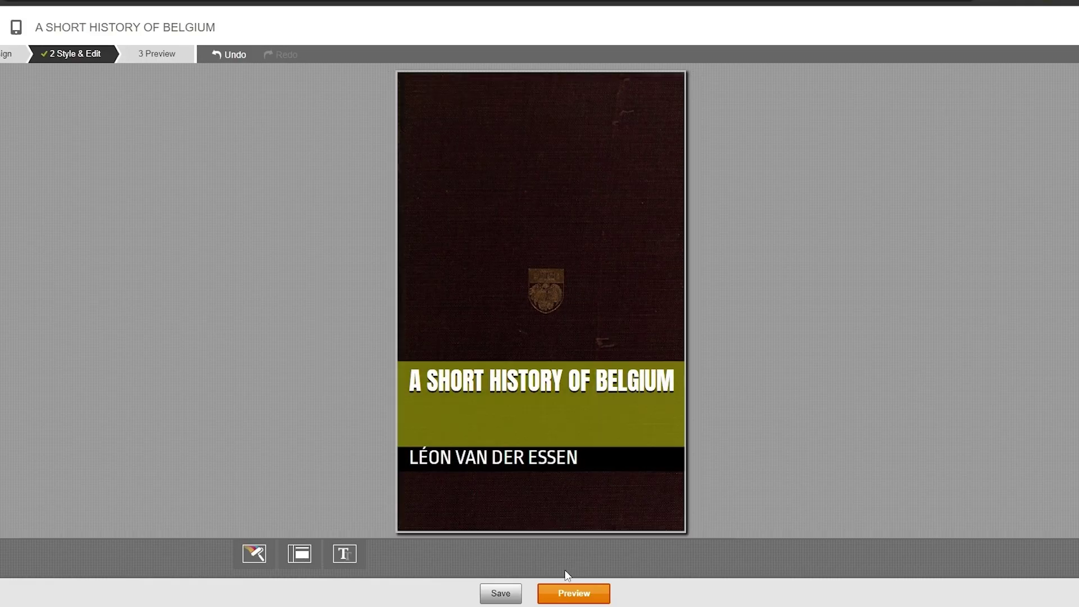
click(570, 592)
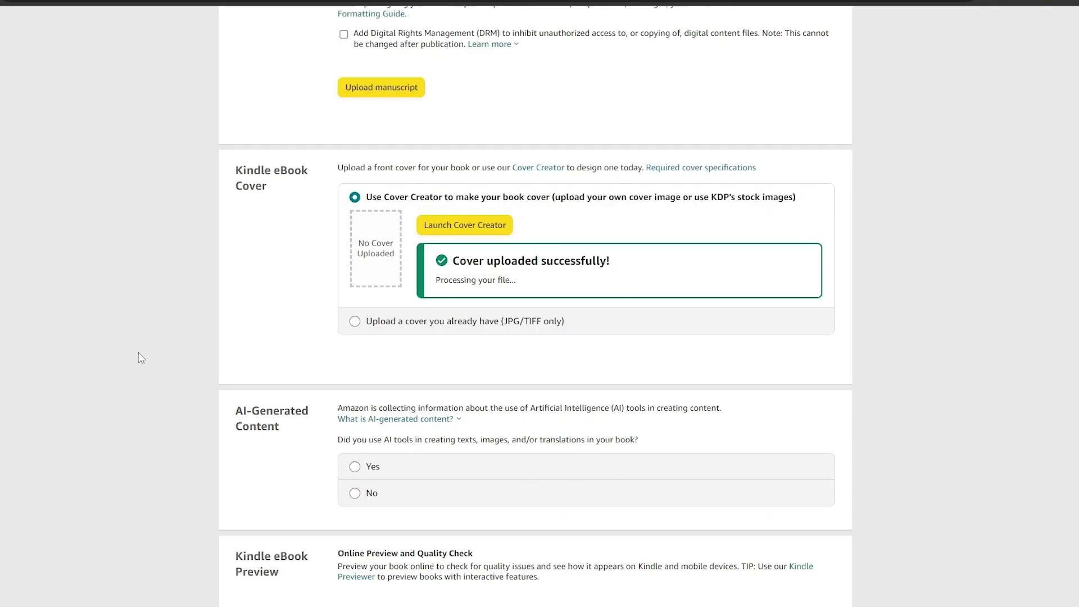
scroll(142, 356, down, 5)
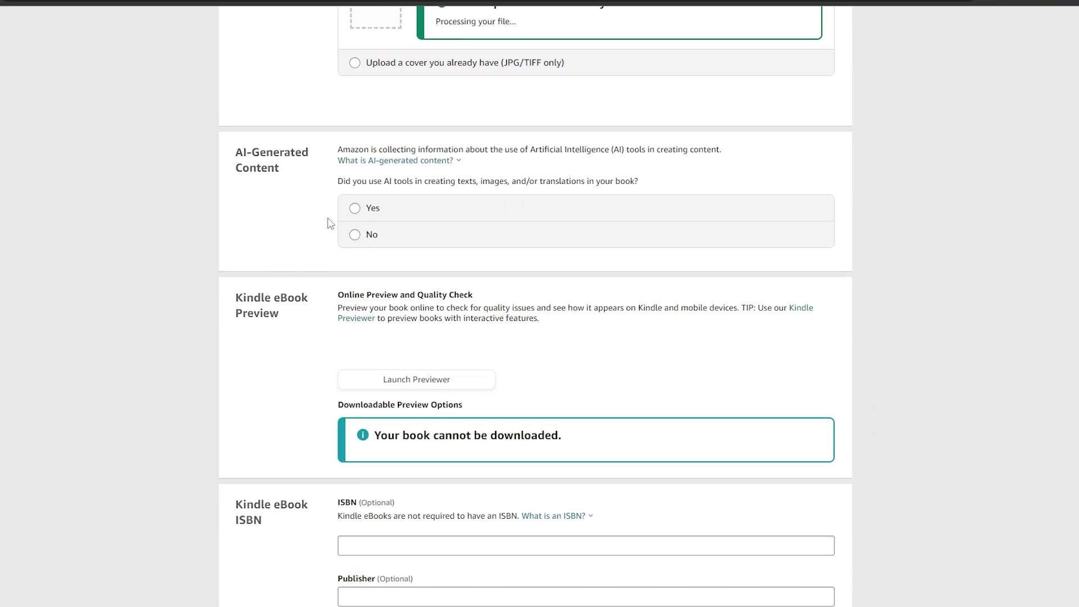
Answer No to the AI-generated content question; open the manuscript chooser, then cancel it.
click(354, 236)
scroll(300, 232, down, 5)
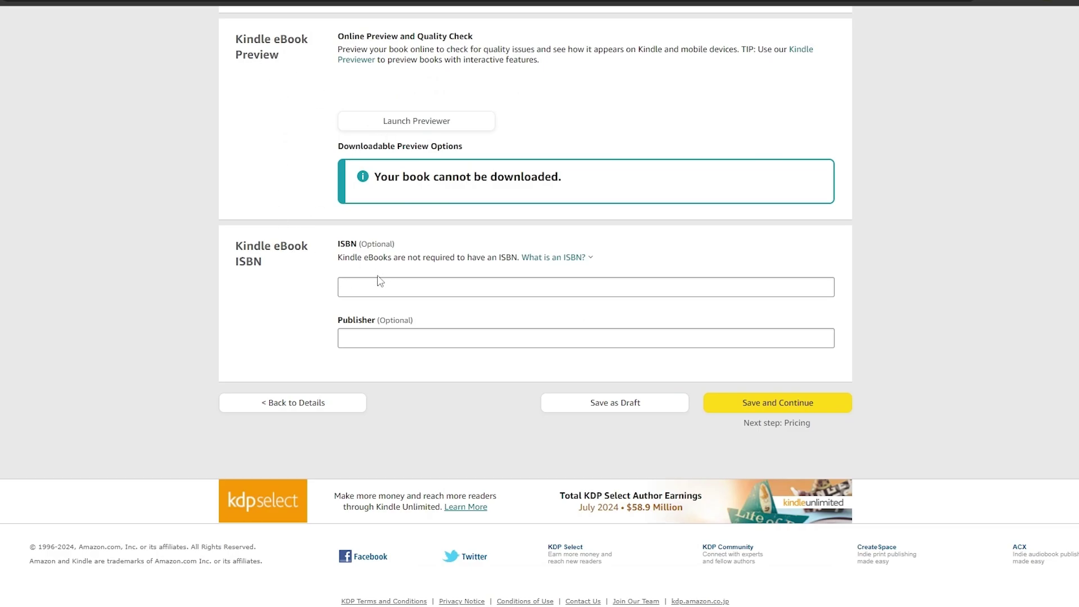
scroll(787, 389, up, 15)
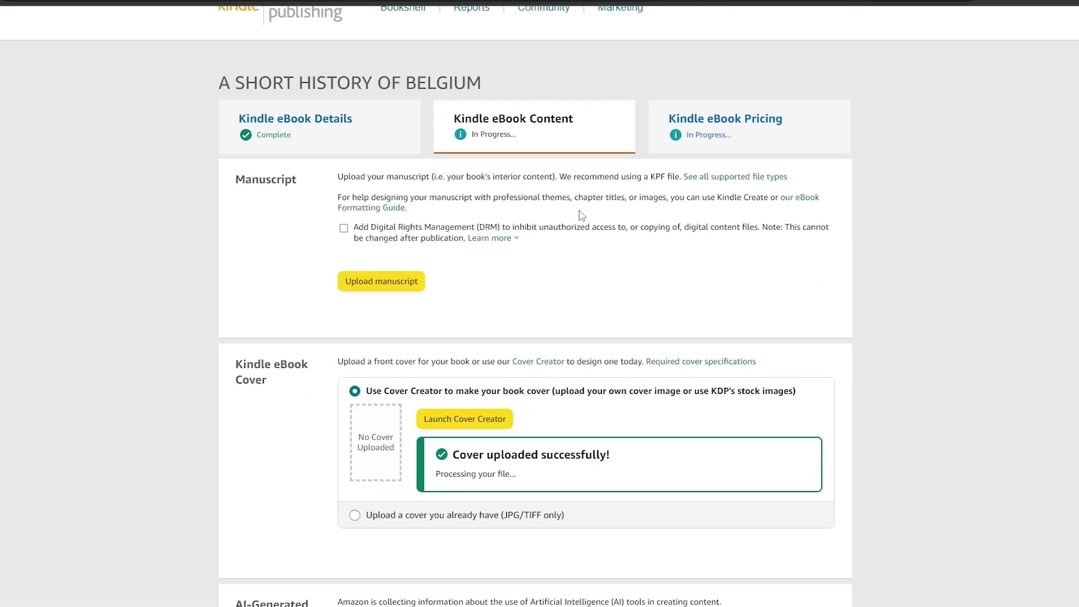
scroll(769, 326, down, 12)
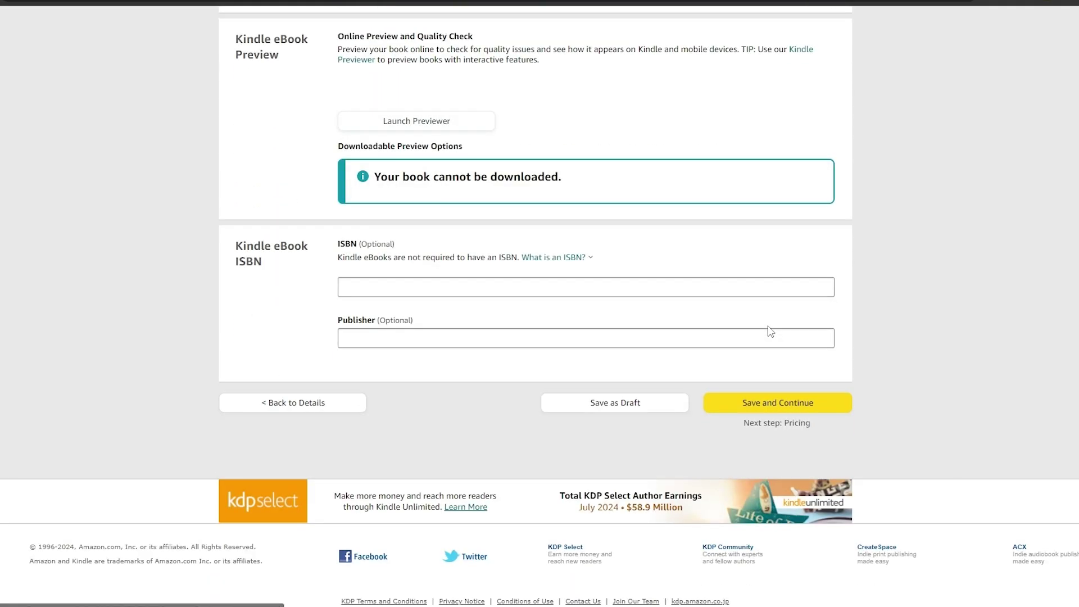
scroll(605, 339, up, 6)
scroll(382, 337, up, 4)
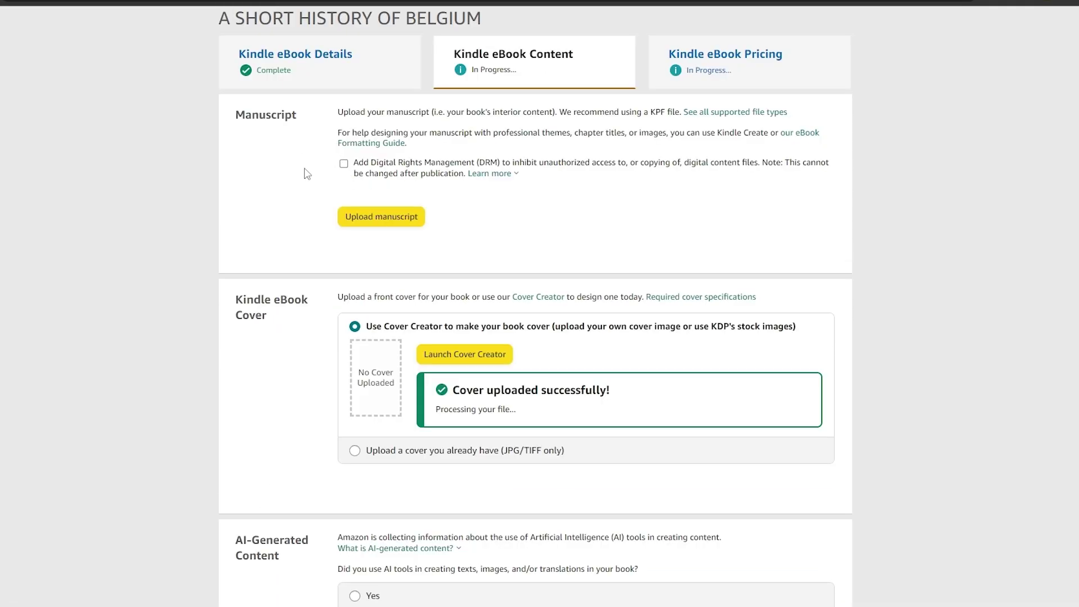
click(387, 222)
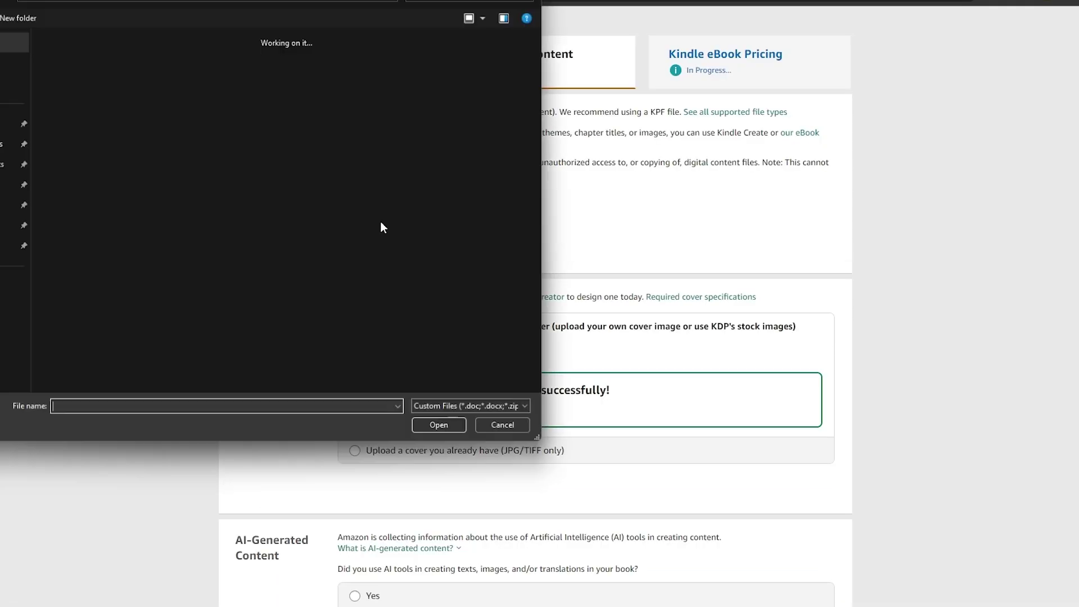
click(486, 429)
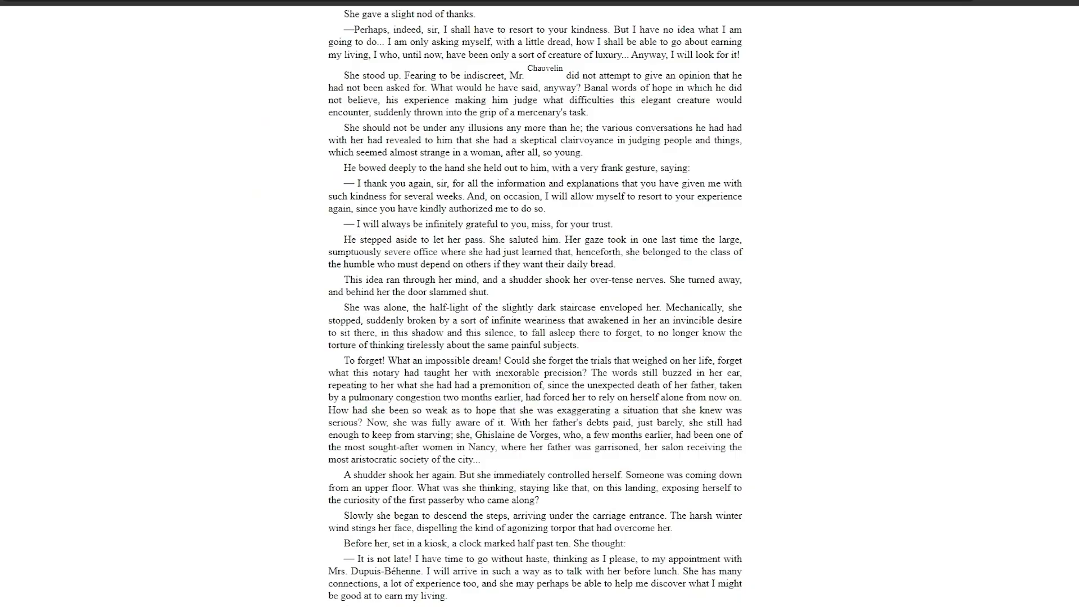
Download the Kindle edition pg74395-images-kf8.mobi from Gutenberg and reopen KDP's manuscript upload.
scroll(535, 303, down, 10)
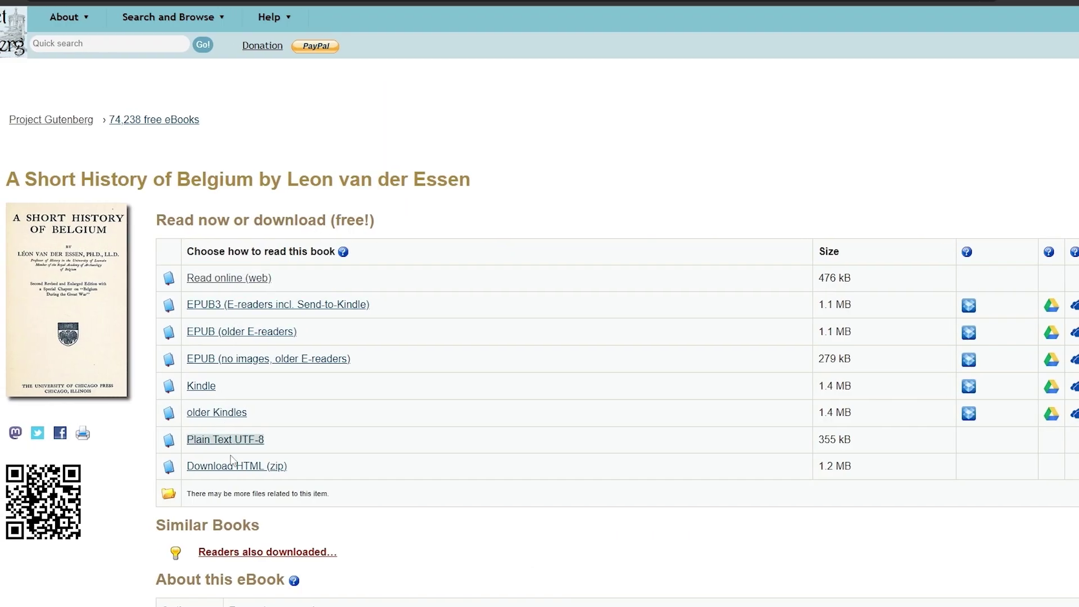
click(202, 387)
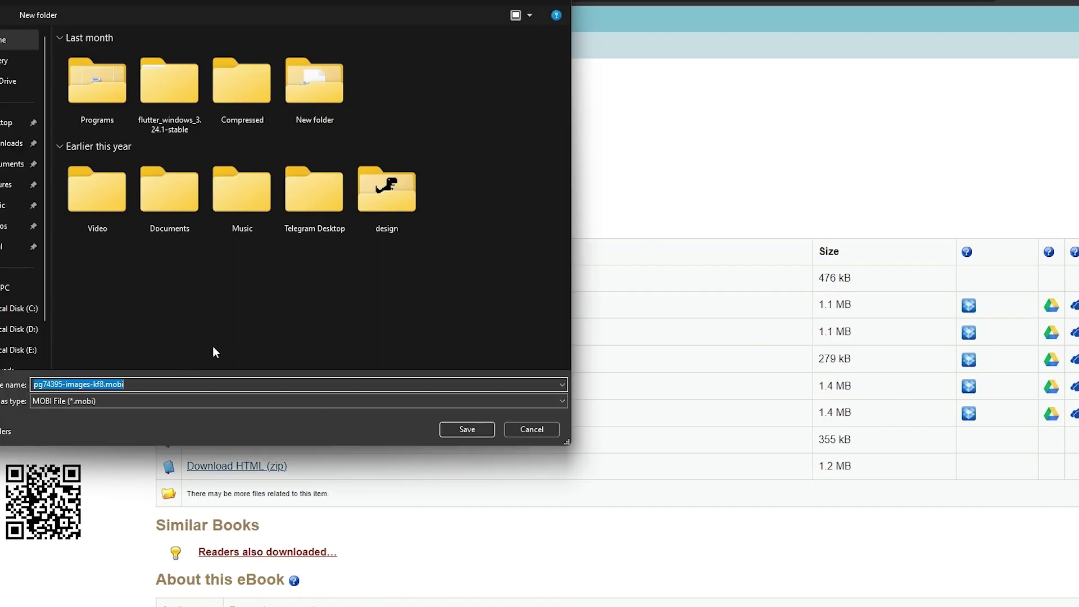
click(468, 432)
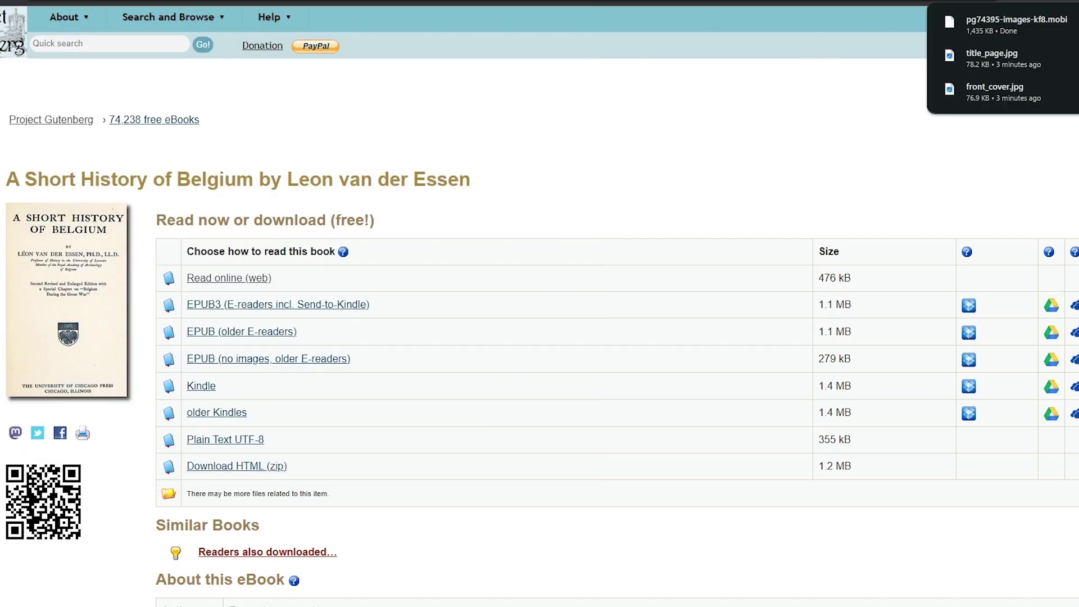
key(ctrl+Tab)
click(413, 219)
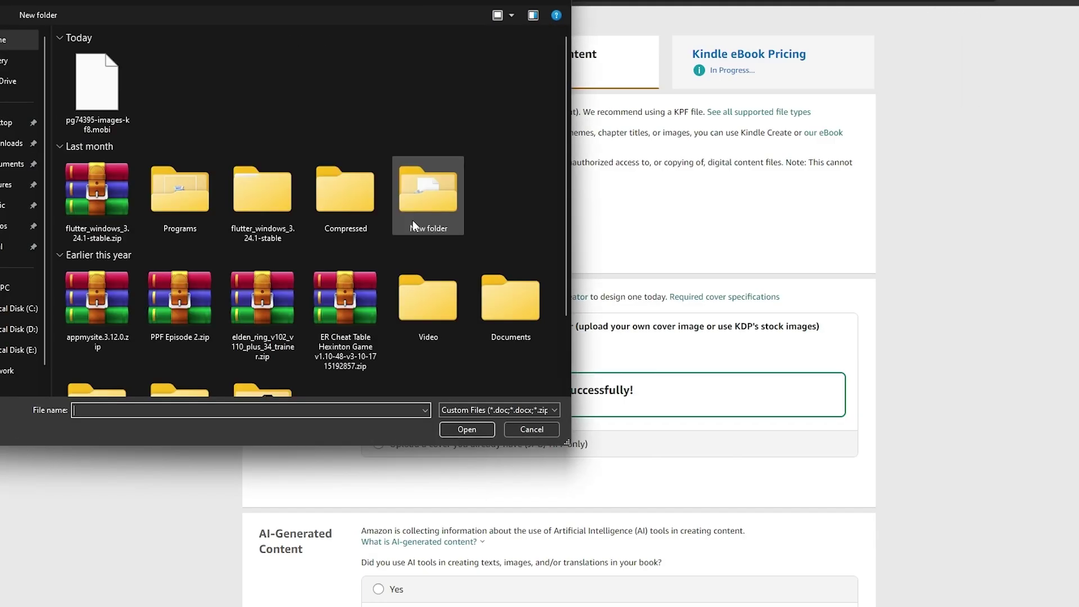
Upload pg74395-images-kf8.mobi and Save and Continue, getting the unsupported reflowable mobi error.
double_click(111, 95)
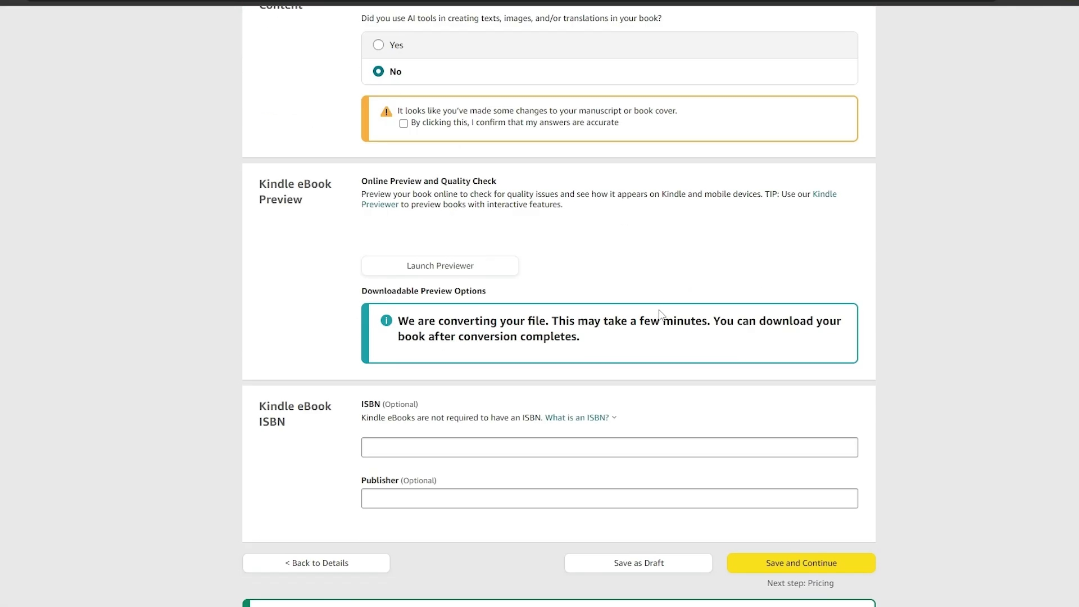
scroll(592, 264, up, 3)
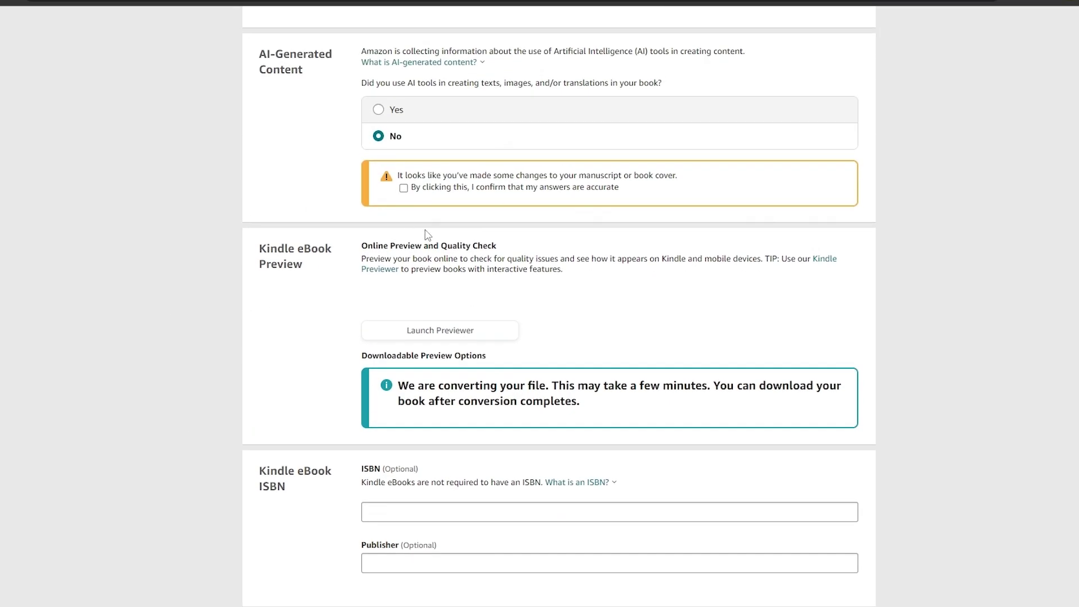
scroll(483, 330, down, 4)
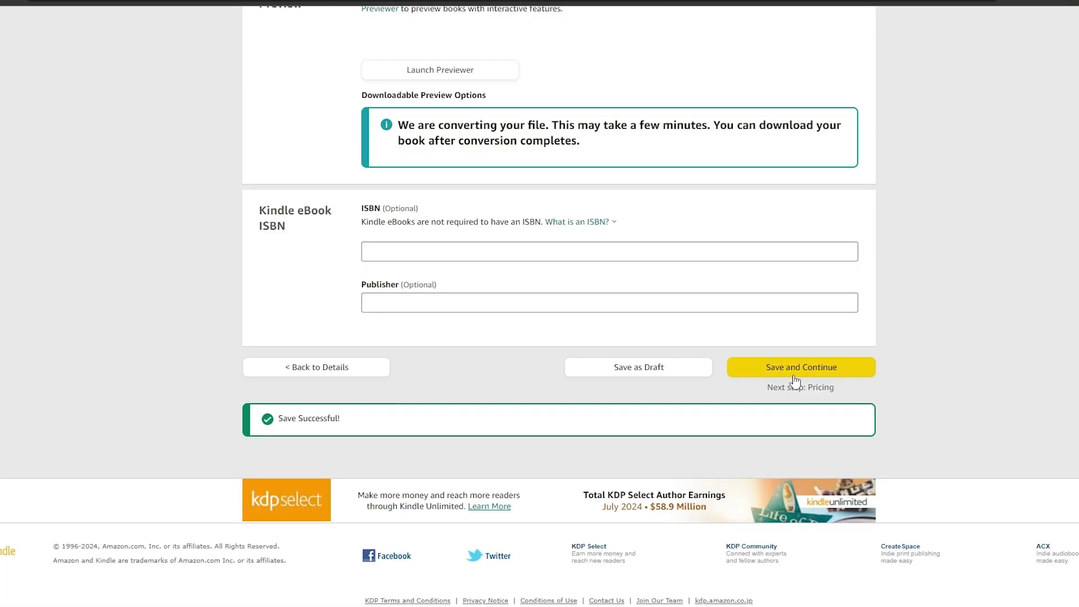
click(795, 375)
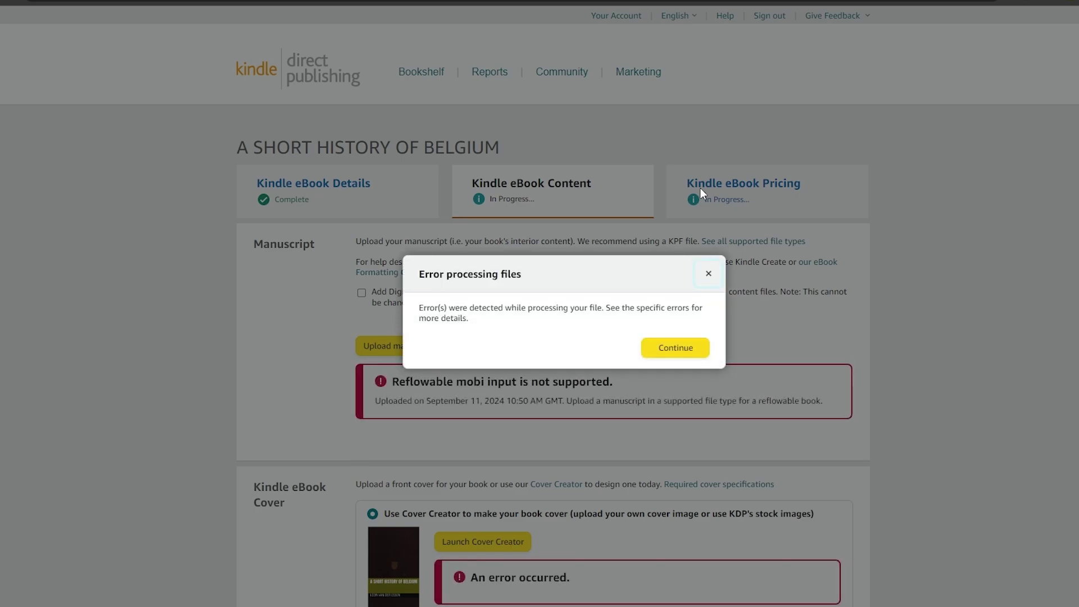
Continue past the Error processing files dialog and Save as Draft with errors unresolved.
click(674, 347)
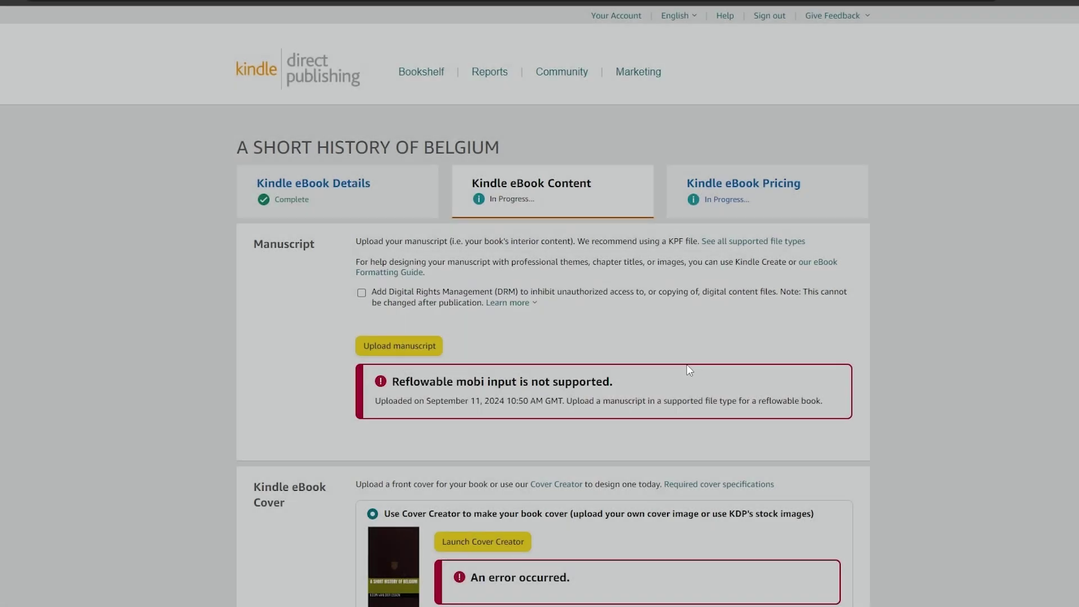
scroll(858, 303, down, 15)
scroll(858, 303, up, 15)
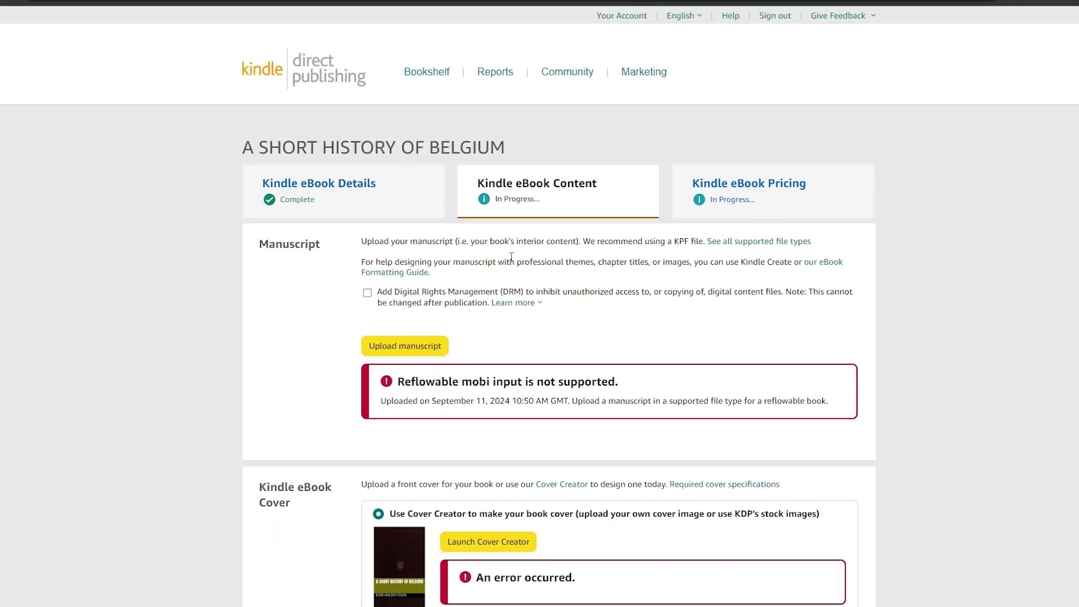
scroll(392, 382, down, 1)
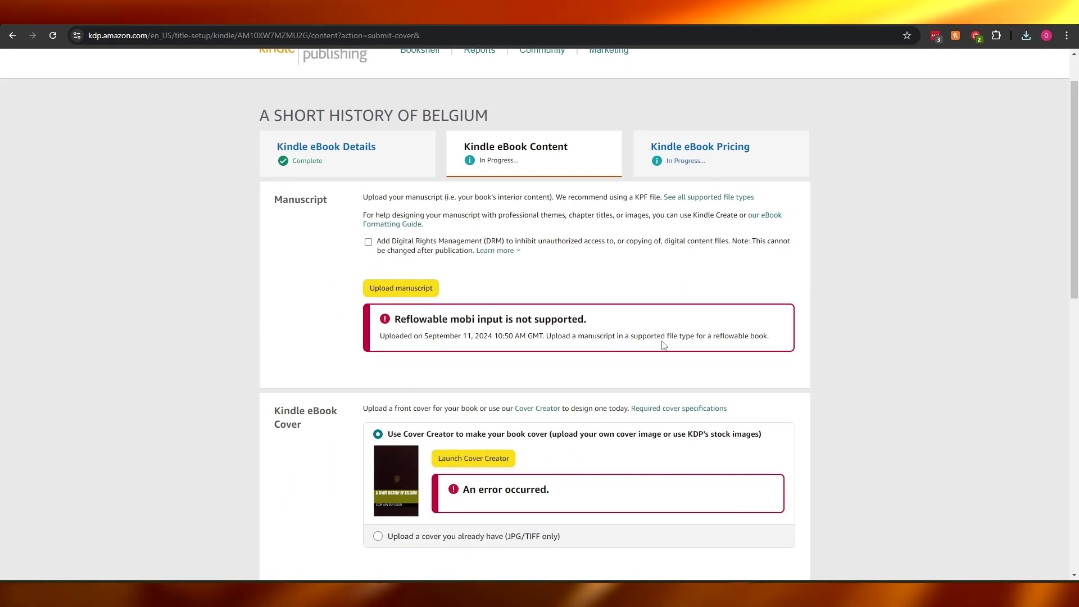
scroll(712, 346, down, 11)
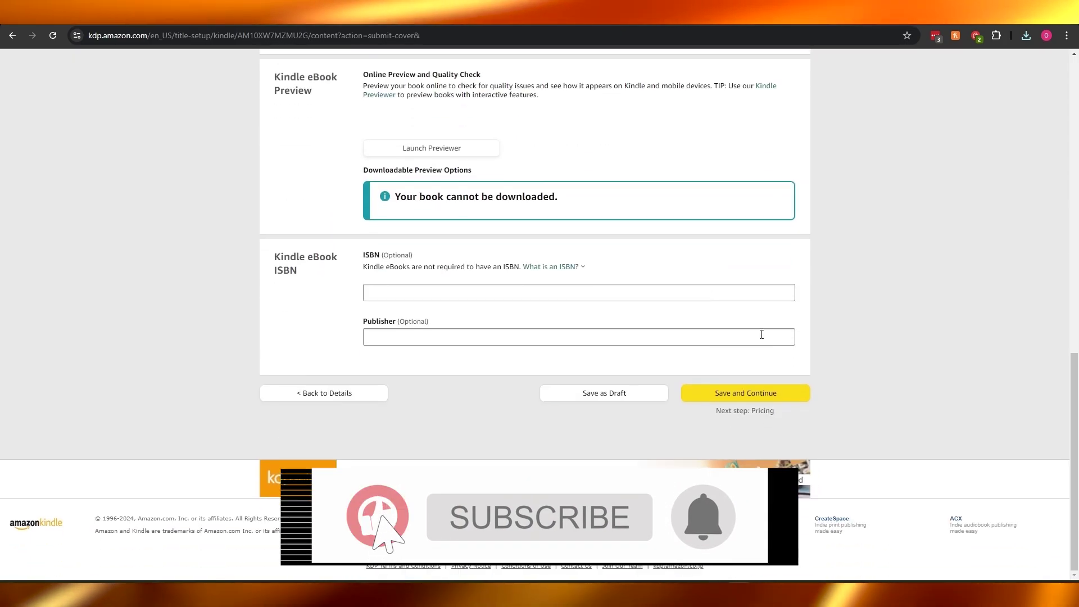
click(642, 396)
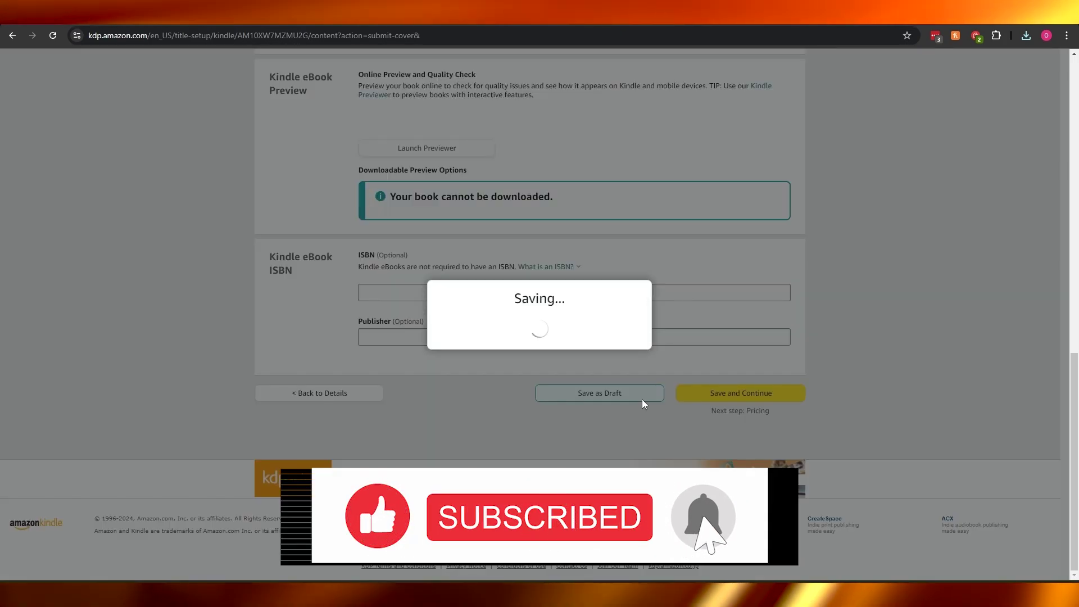